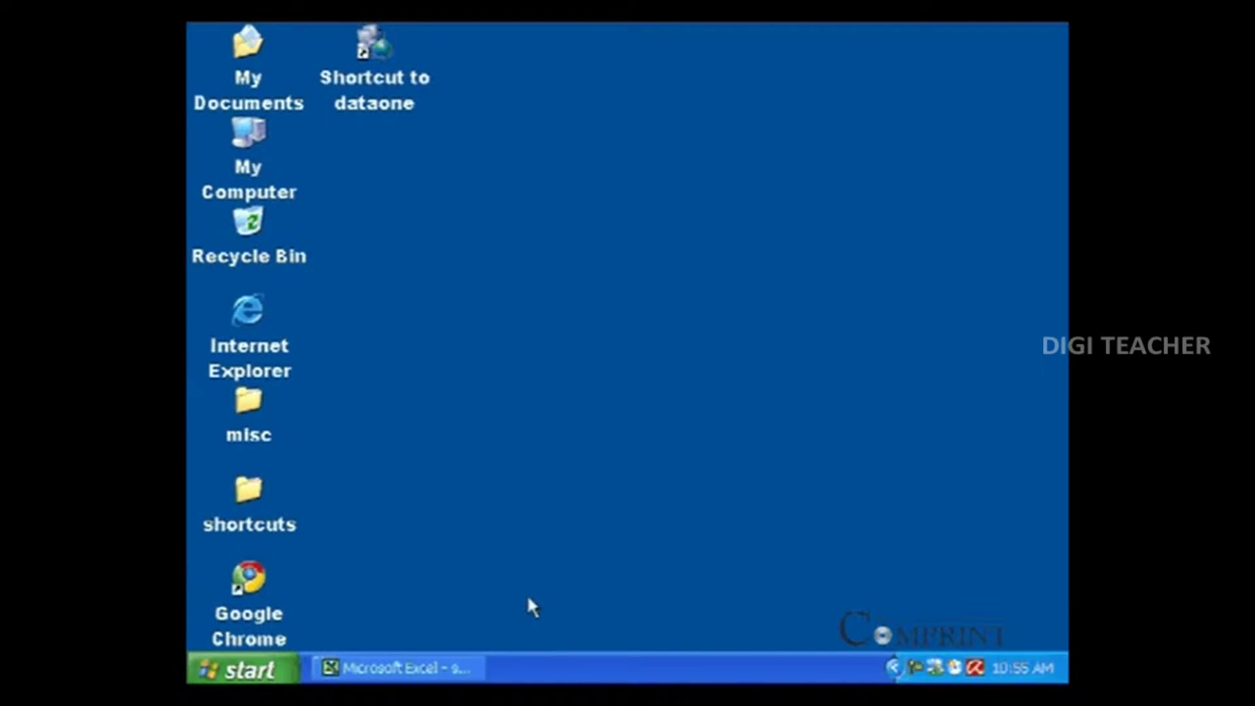
Step: Restore the salary budget workbook from the taskbar and select a cell in the Income column
left_click(360, 670)
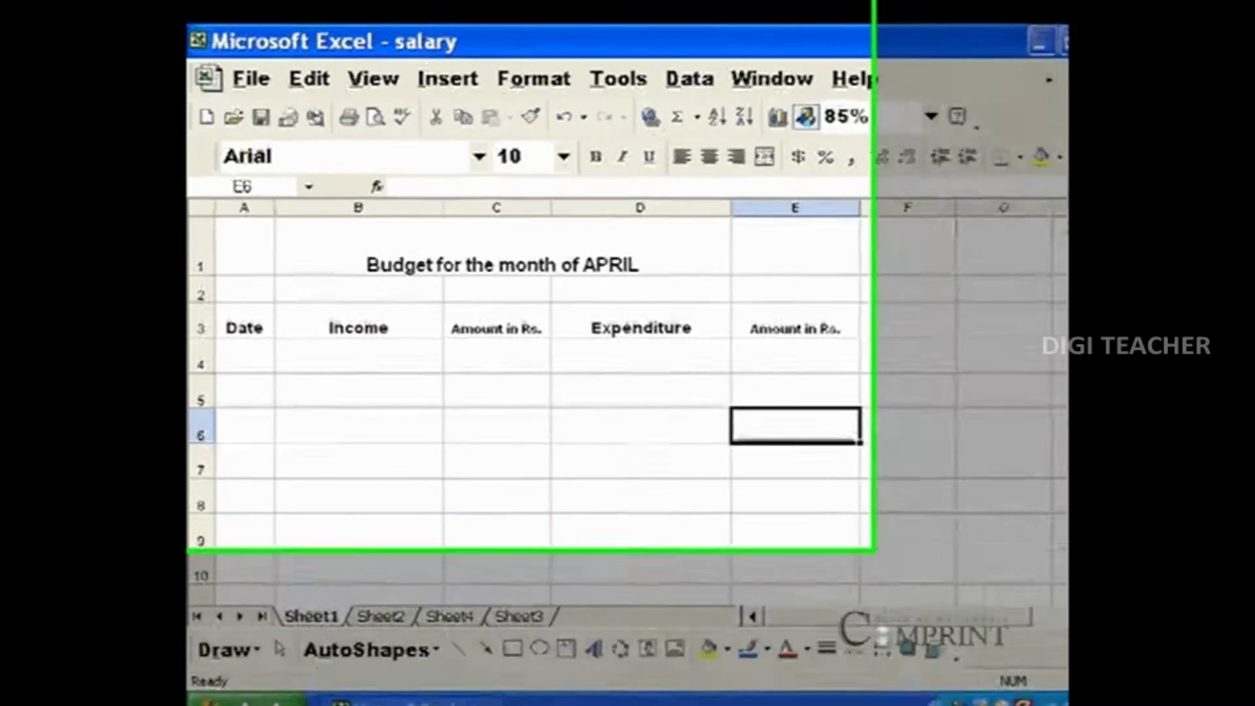
left_click(272, 409)
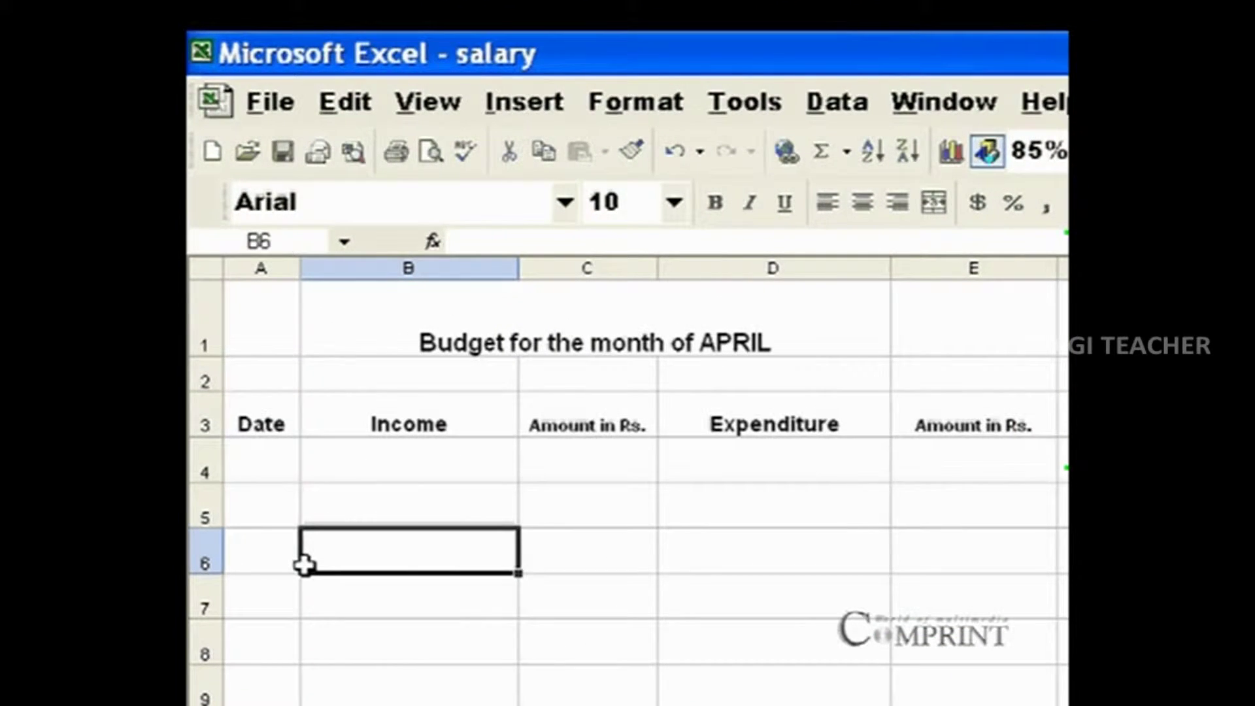
Step: Enter the income items 'Salary' and 'Bank intrest' in B4 and B5
left_click(399, 452)
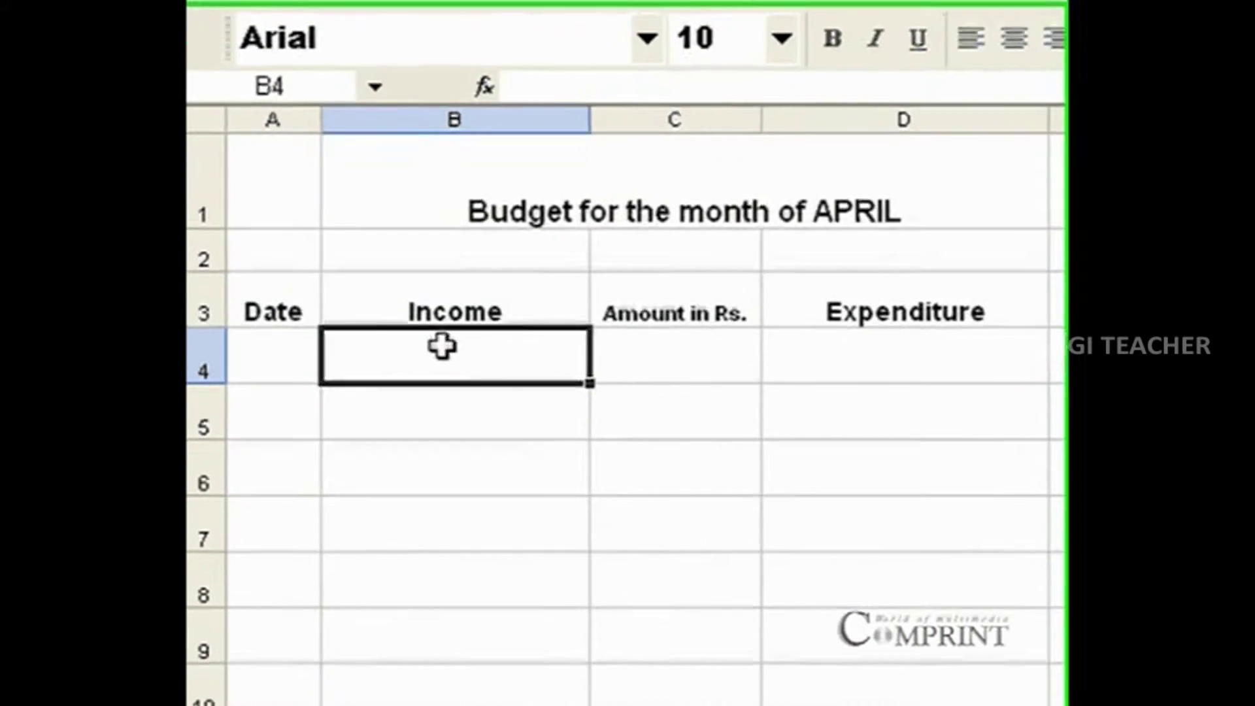
type("Salary")
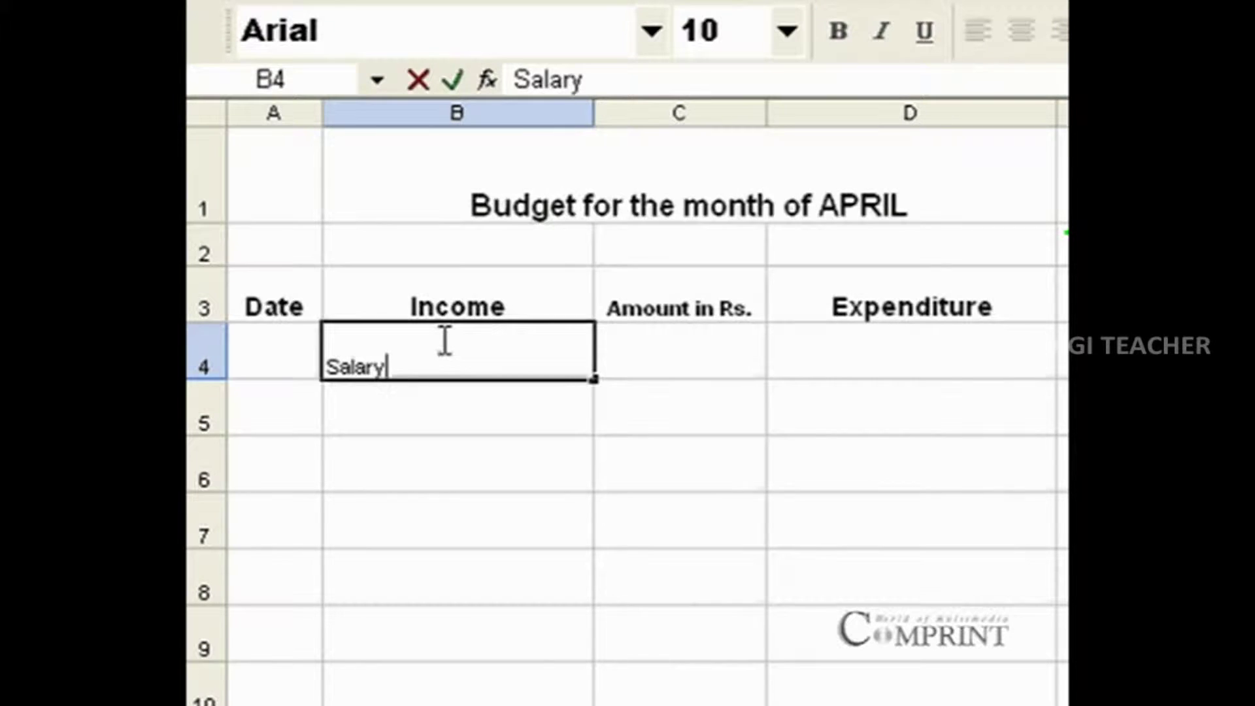
key("Return")
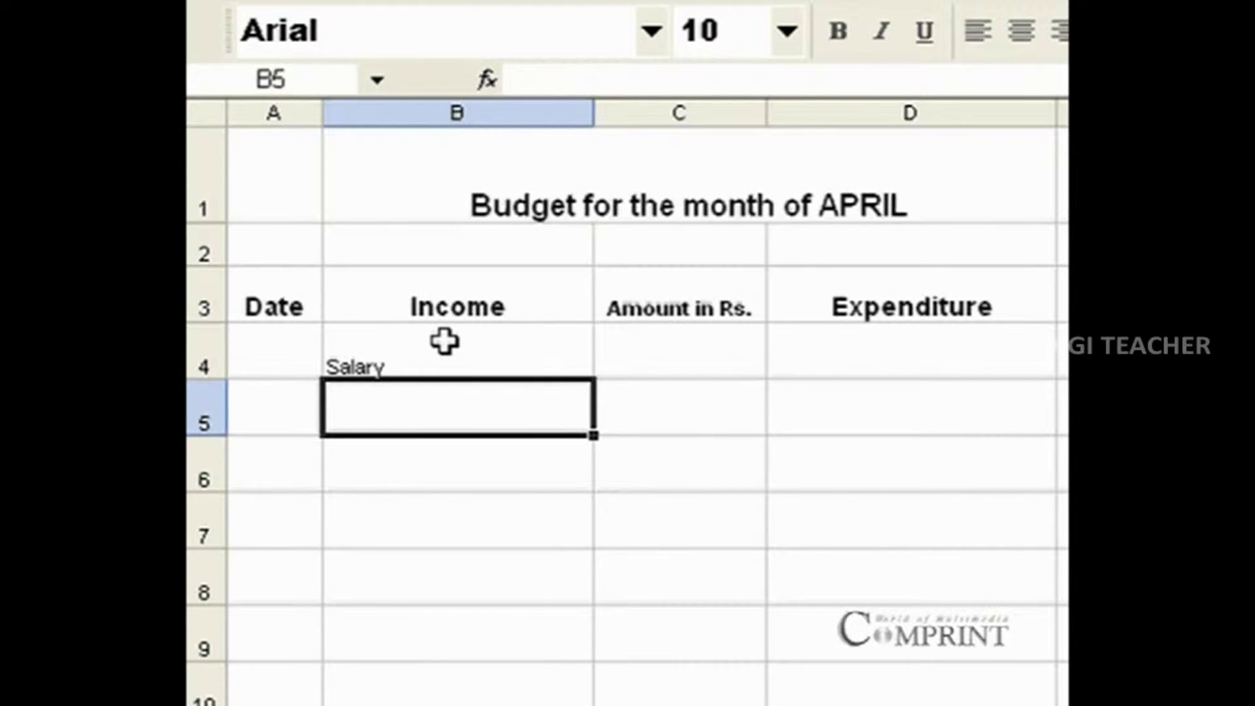
type("Bank ")
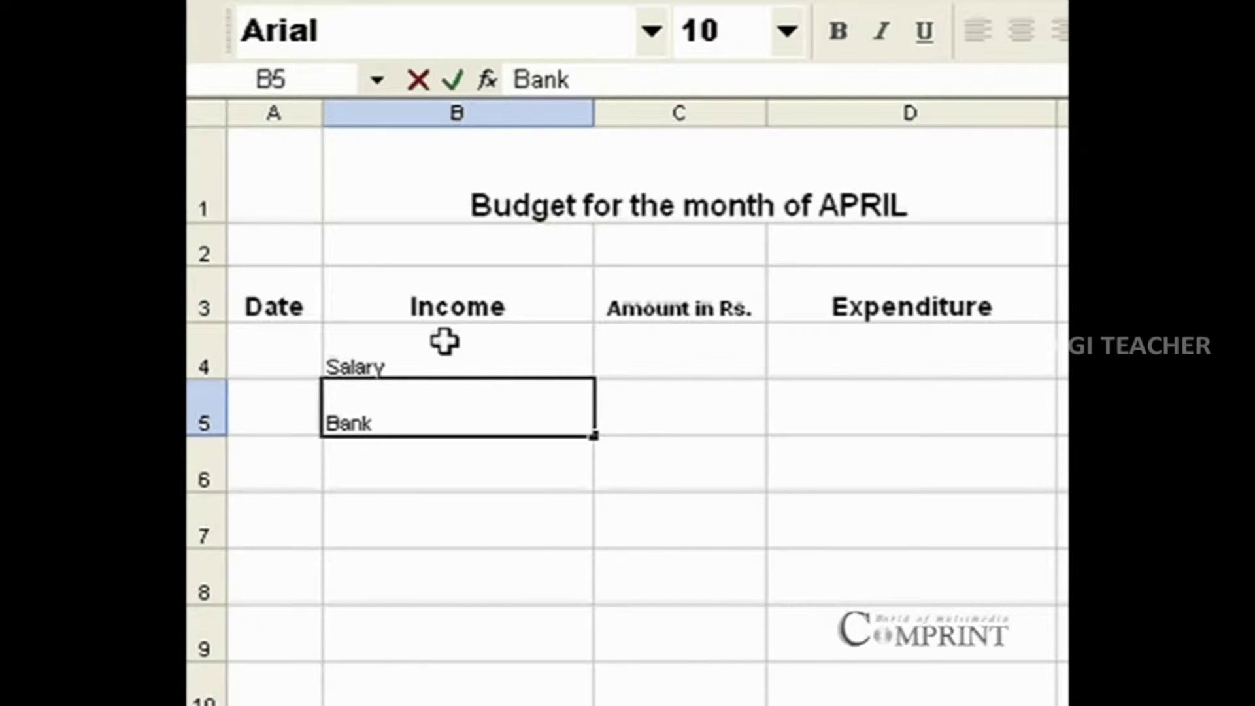
type("intrest")
key("Return")
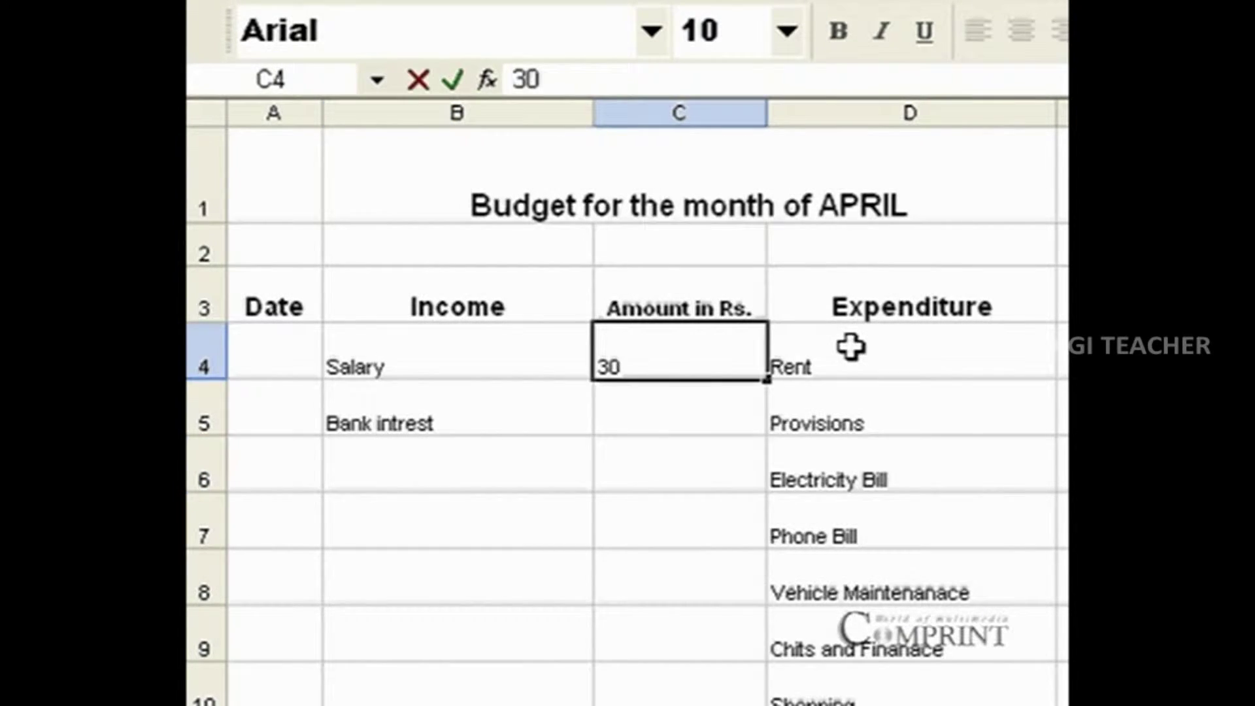
Step: Enter income amounts of 30,000 for Salary and 5,000 for Bank intrest
type("0000")
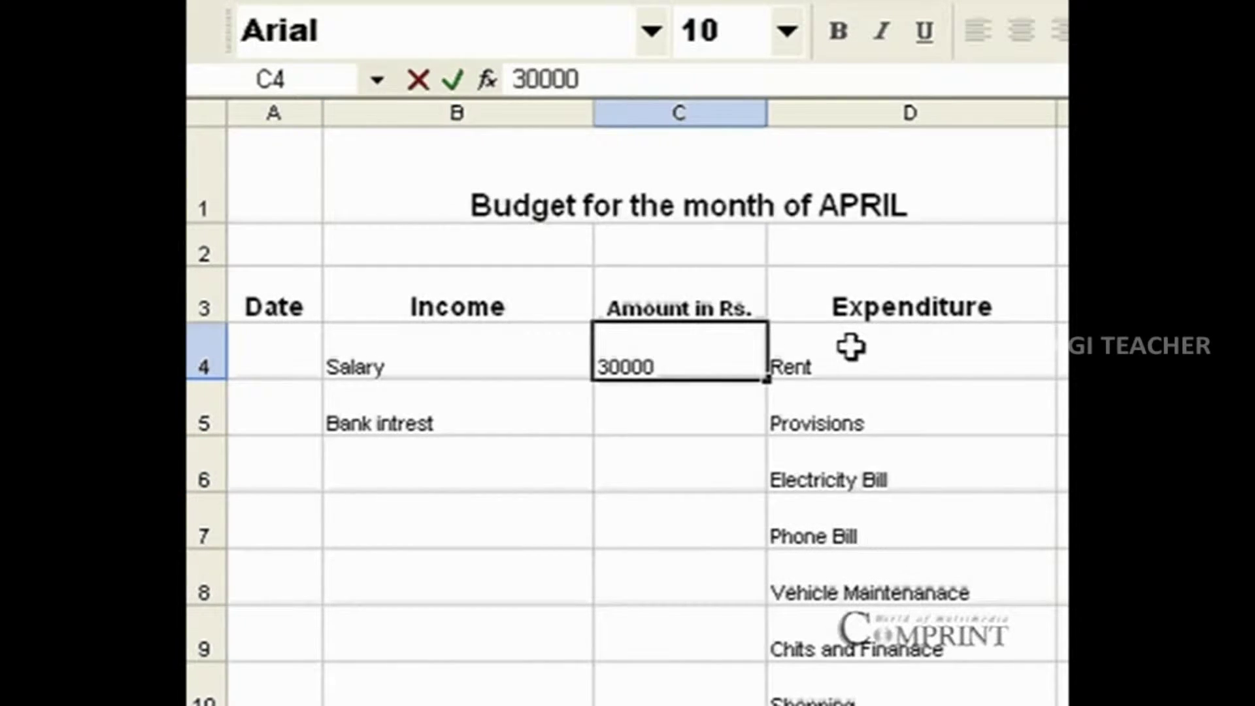
left_click(850, 347)
key("Left")
key("Down")
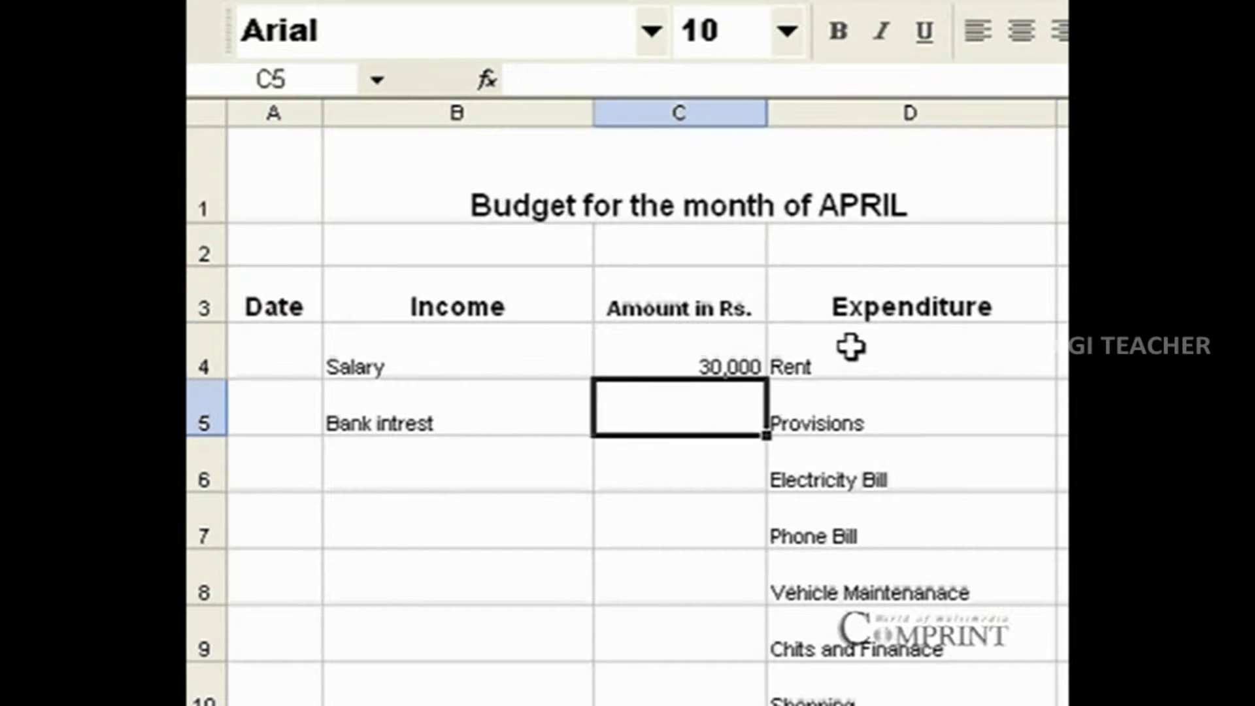
type("5000")
key("Return")
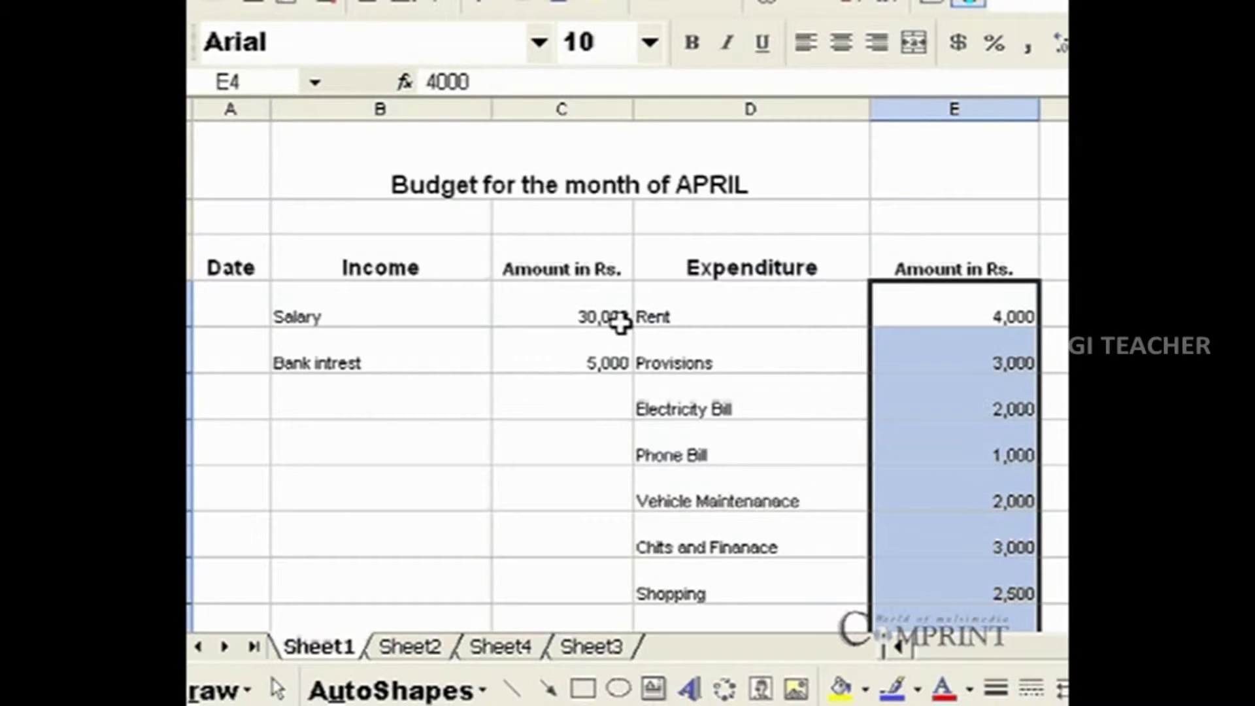
Step: Cancel the unfinished sum formula and select C15 for the income total
scroll(619, 322, "down", 2)
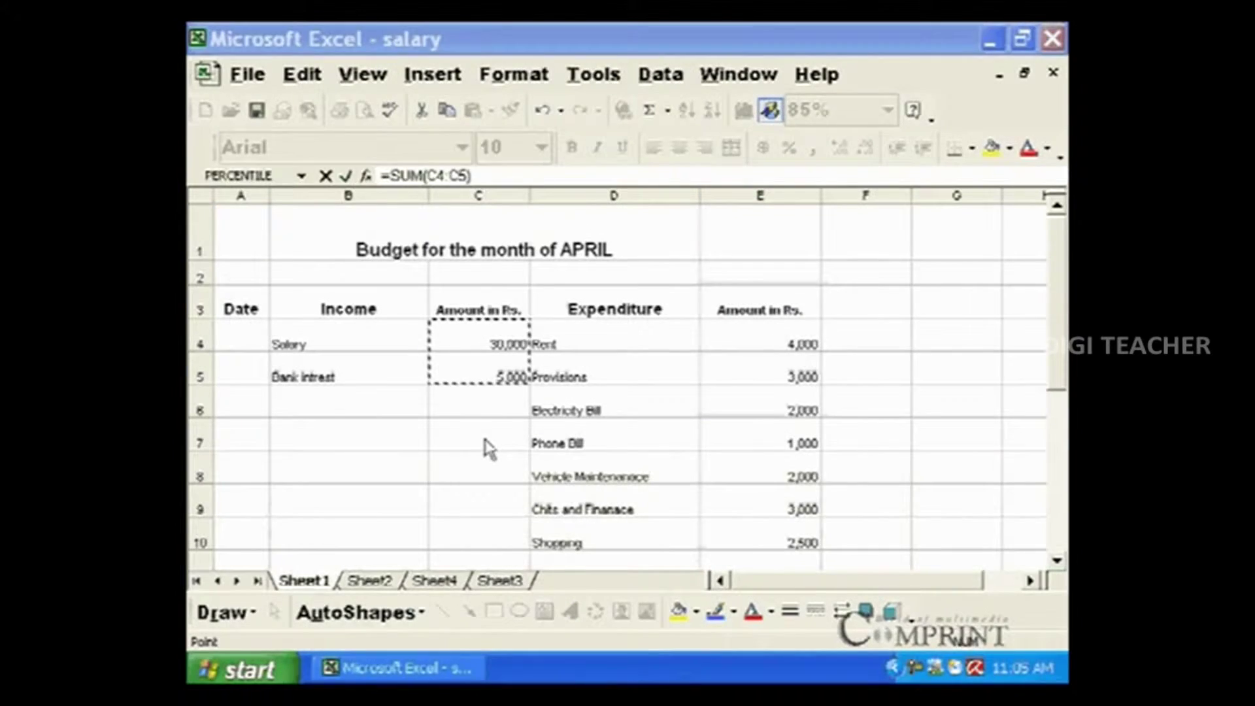
key("Escape")
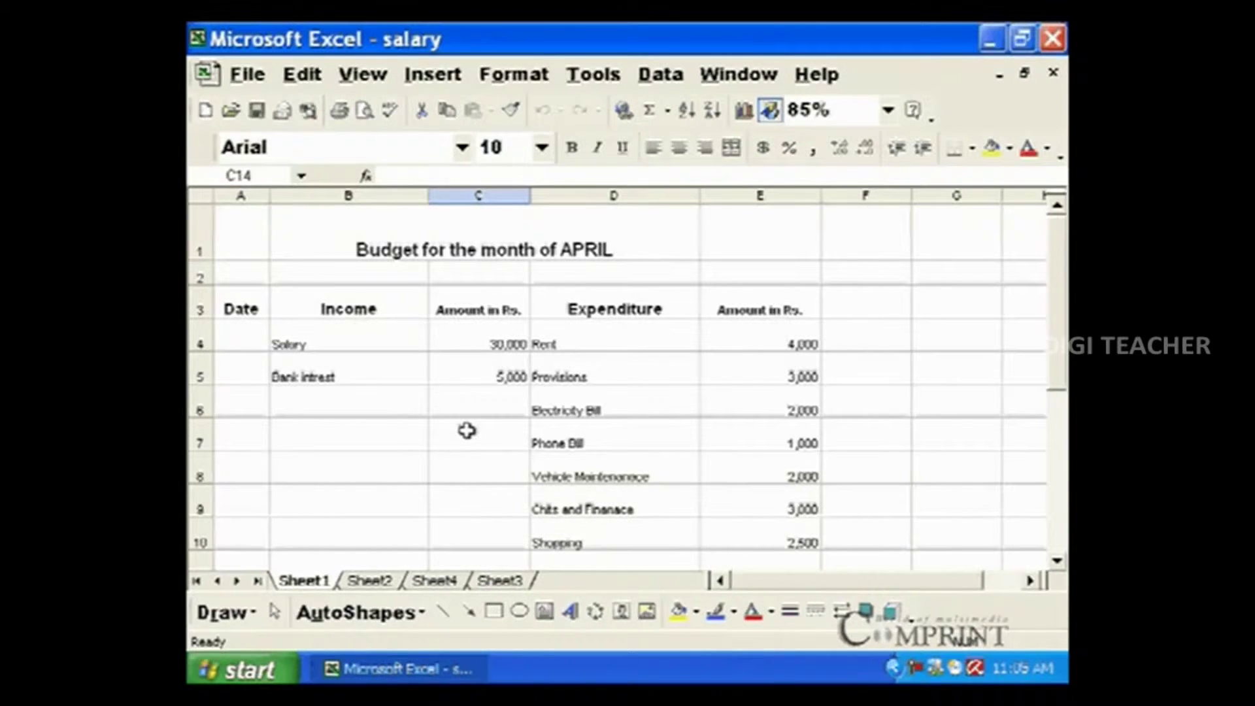
scroll(467, 430, "down", 1)
scroll(467, 430, "up", 1)
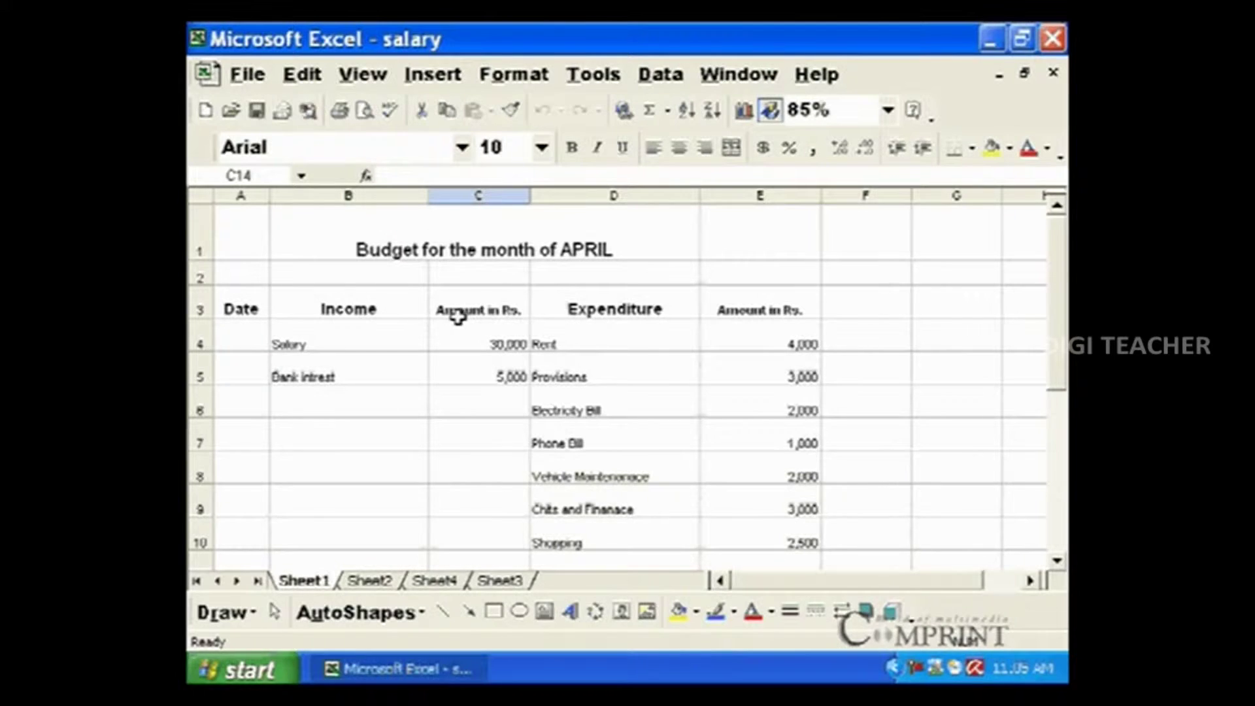
scroll(461, 390, "down", 2)
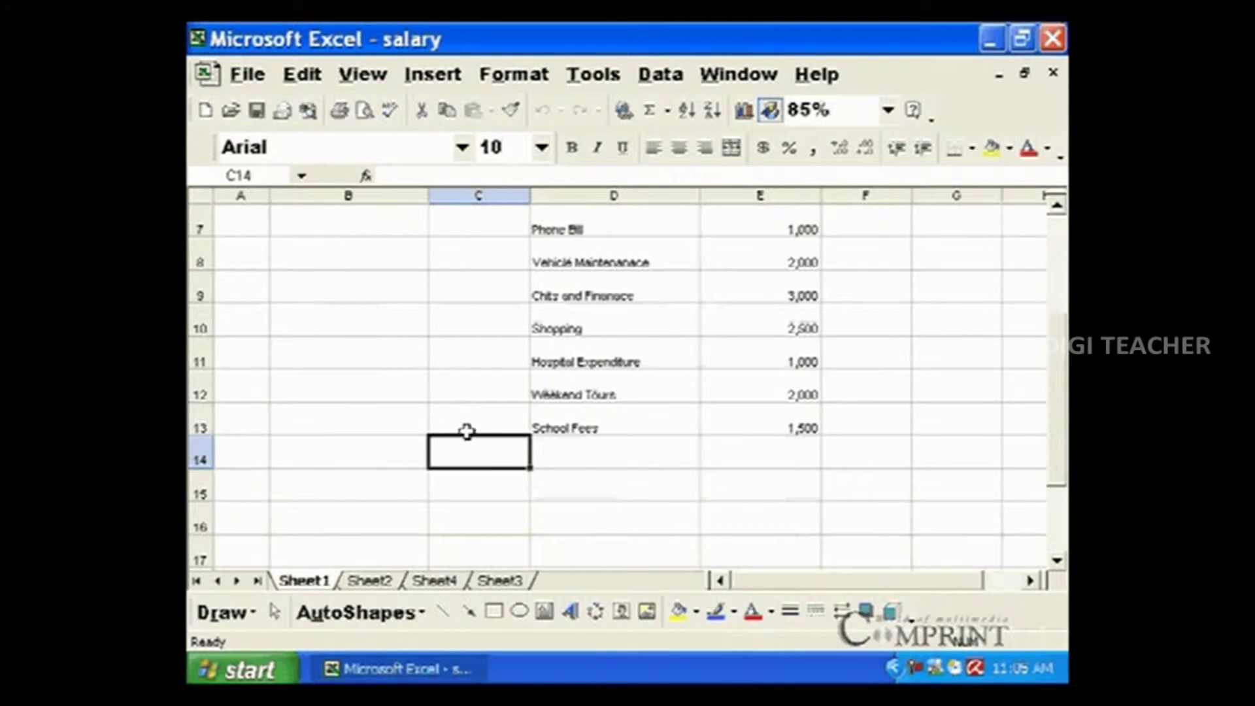
left_click(481, 486)
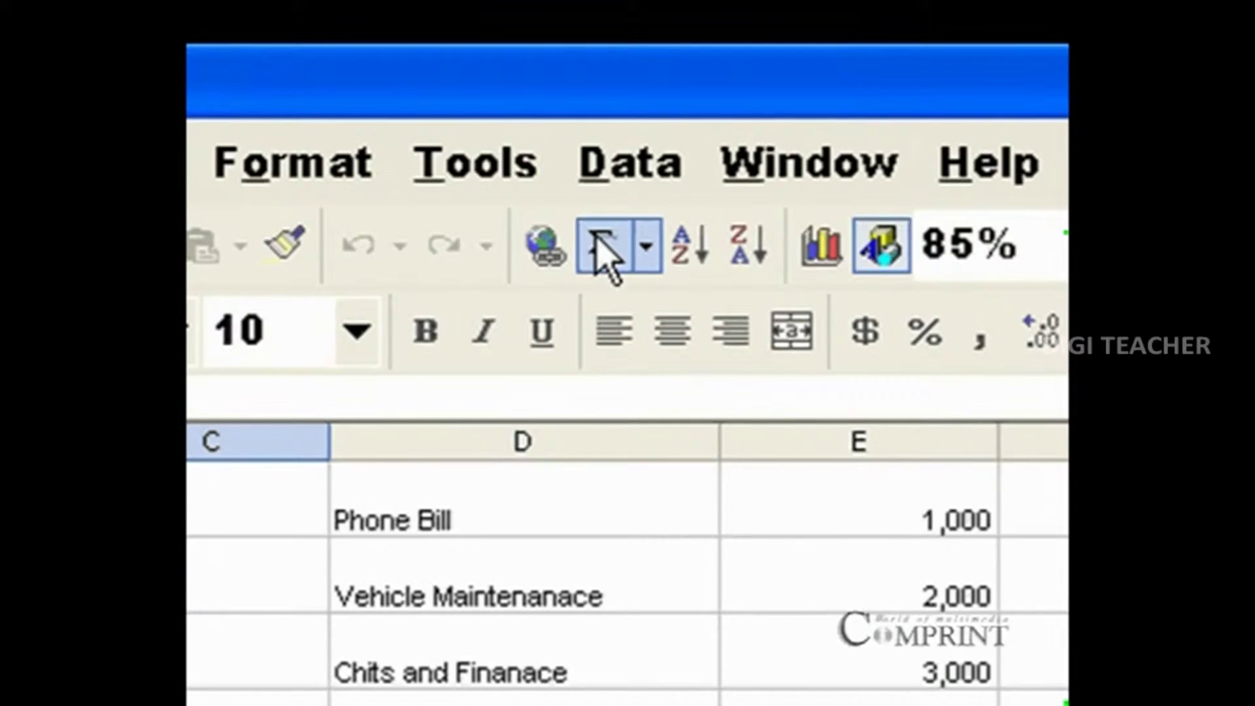
Step: Enter =SUM(C4:C5) in C15 so the income total shows 35,000
left_click(607, 216)
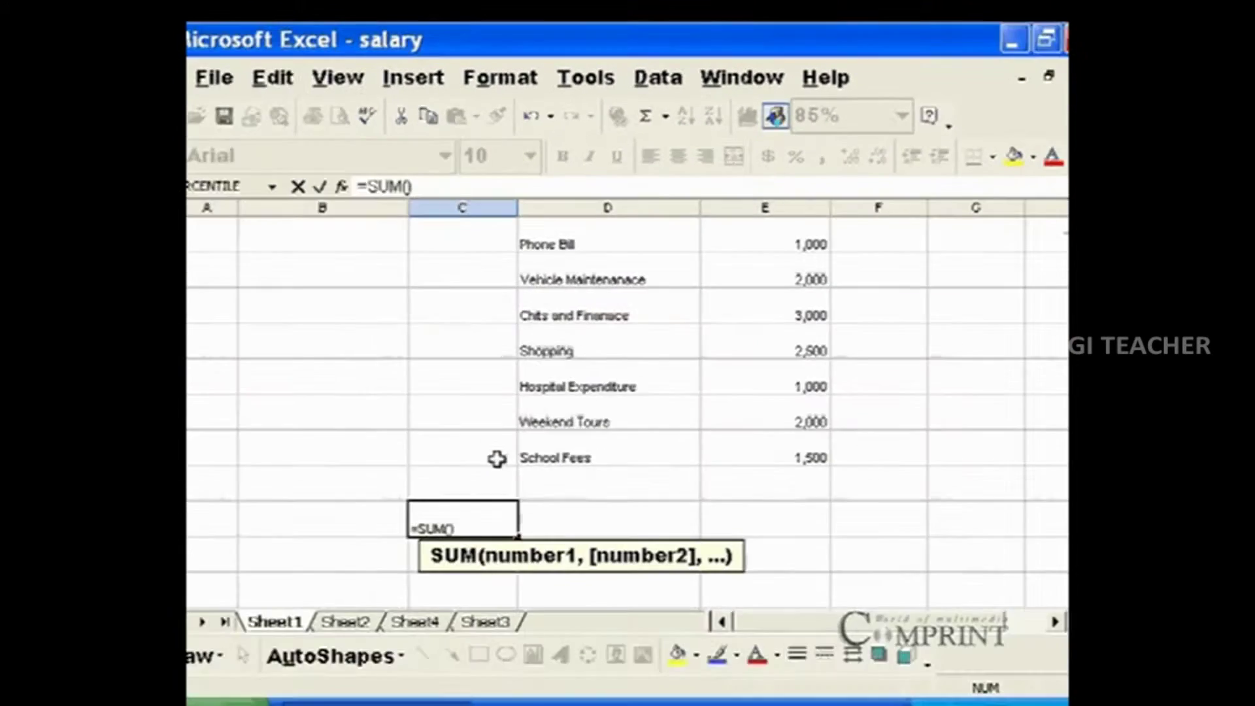
scroll(513, 437, "up", 2)
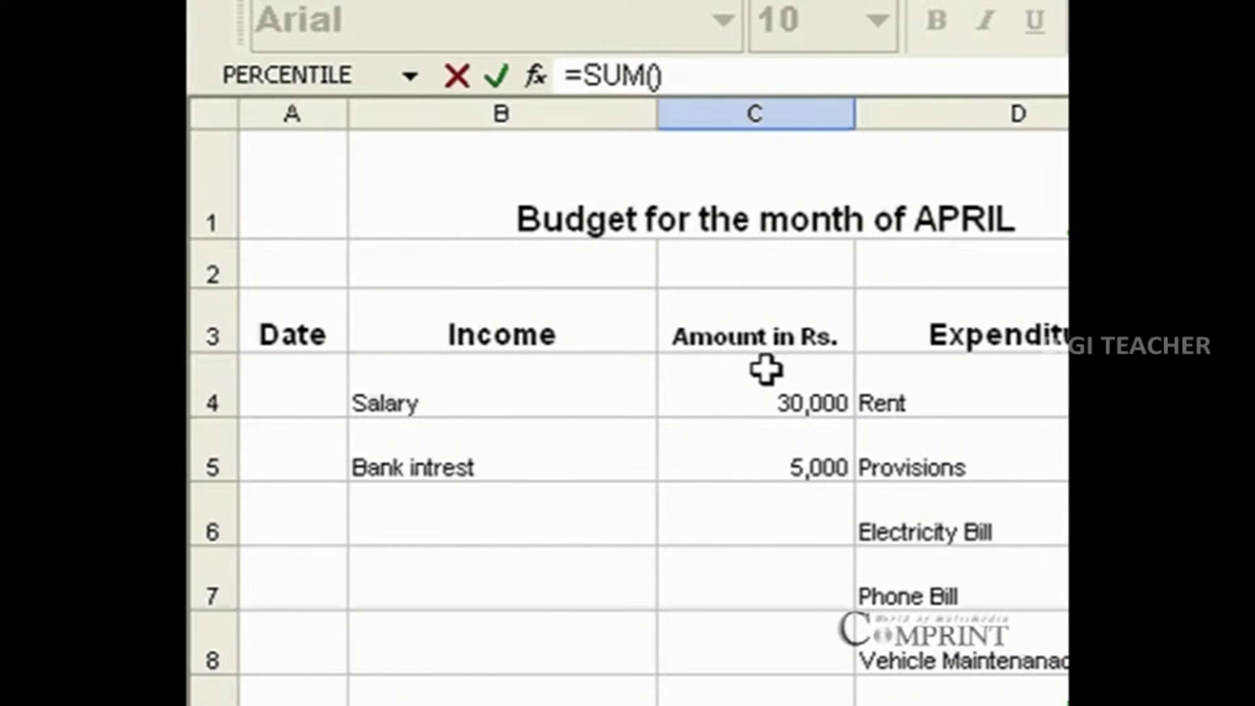
left_click_drag(747, 385, 748, 461)
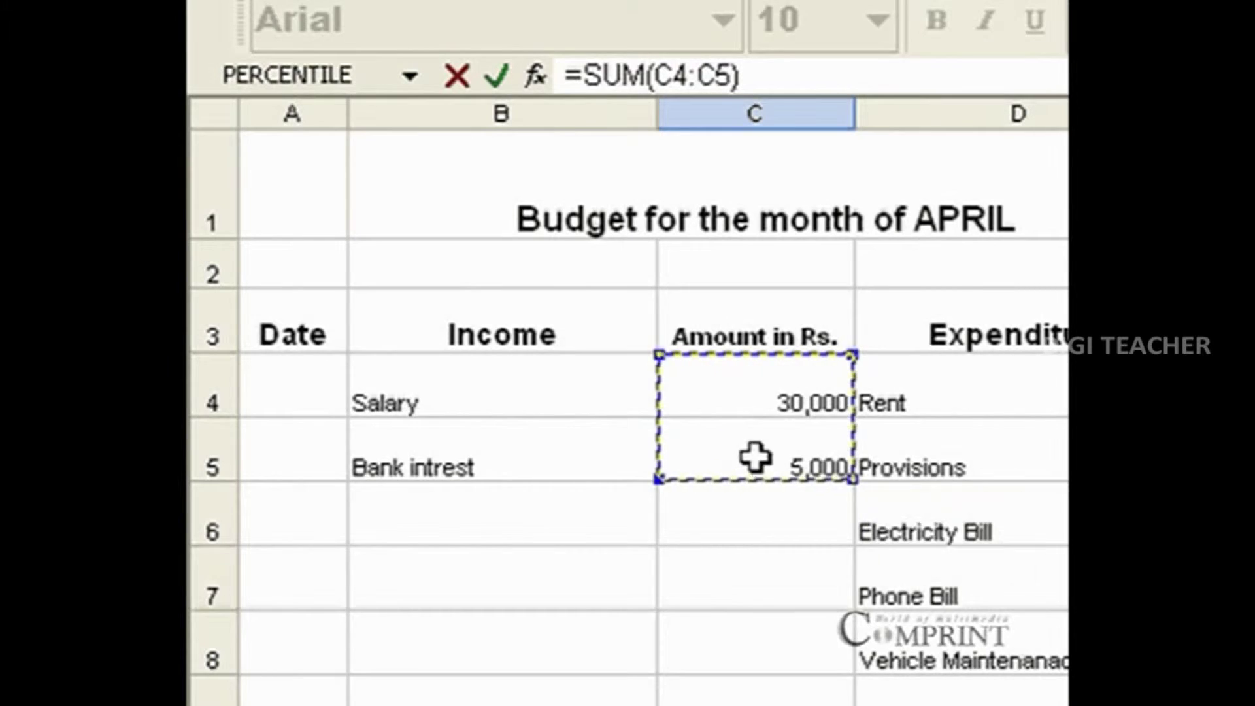
scroll(781, 445, "down", 3)
scroll(782, 445, "up", 1)
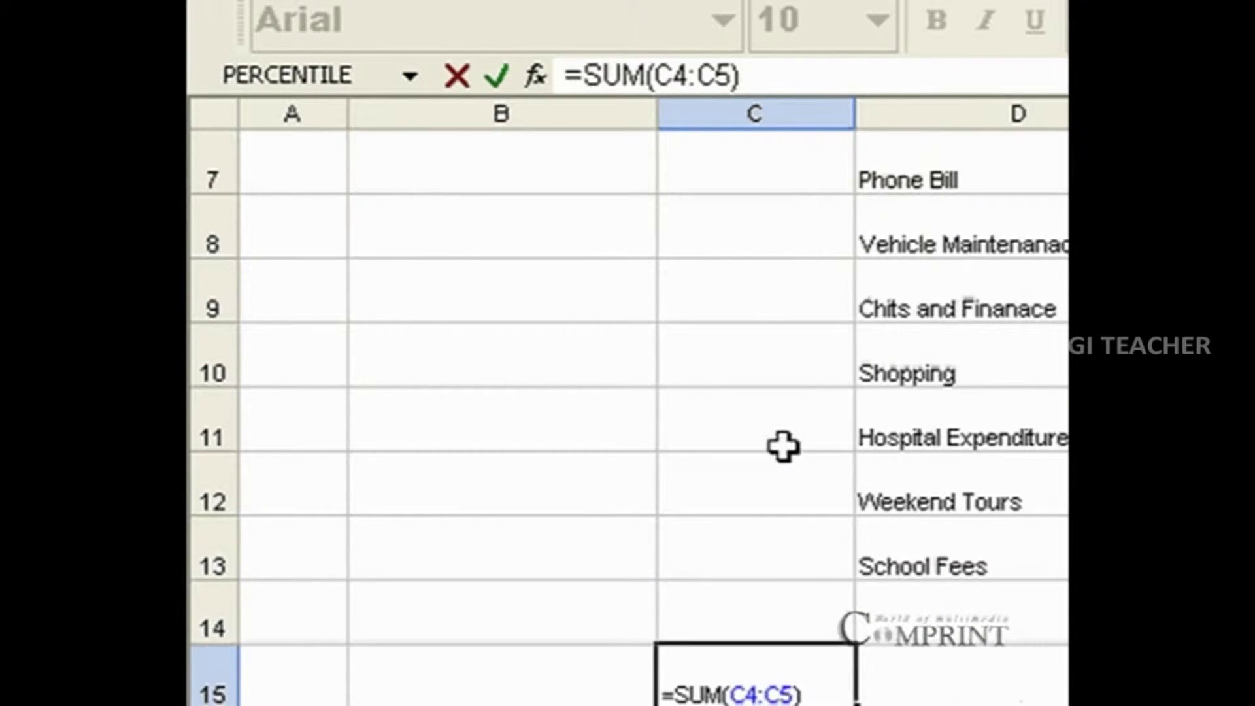
scroll(783, 446, "up", 1)
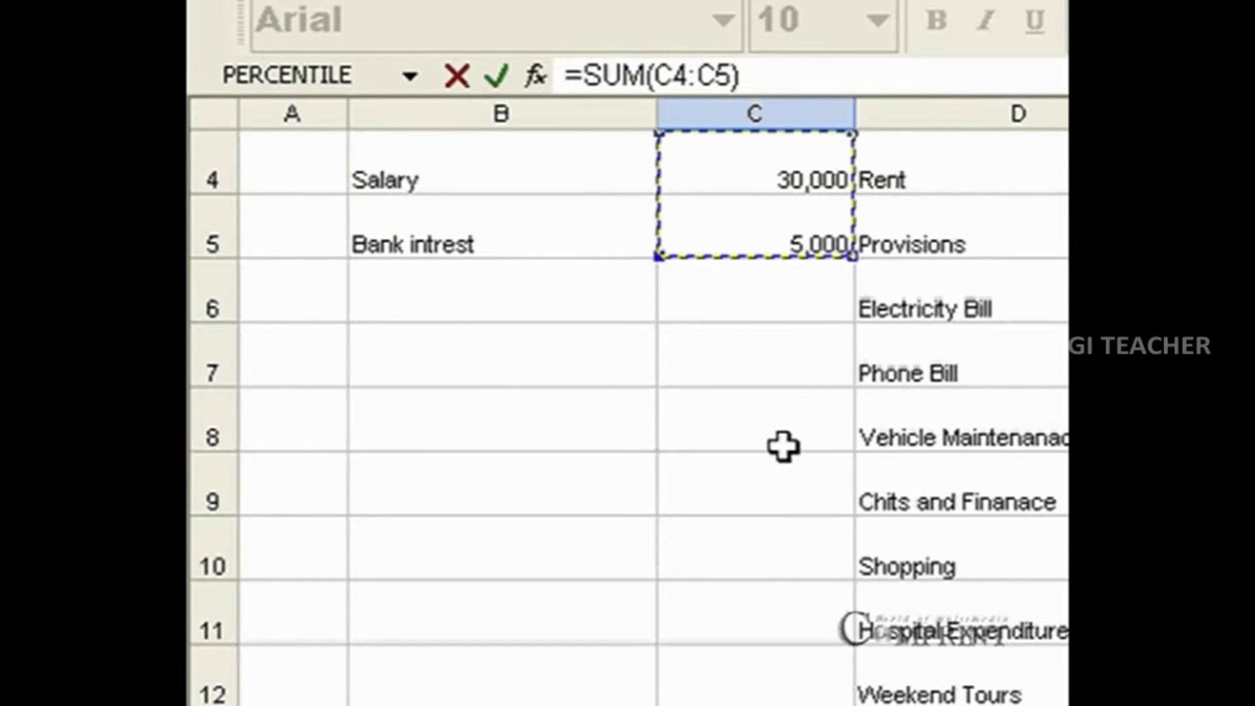
scroll(783, 446, "down", 1)
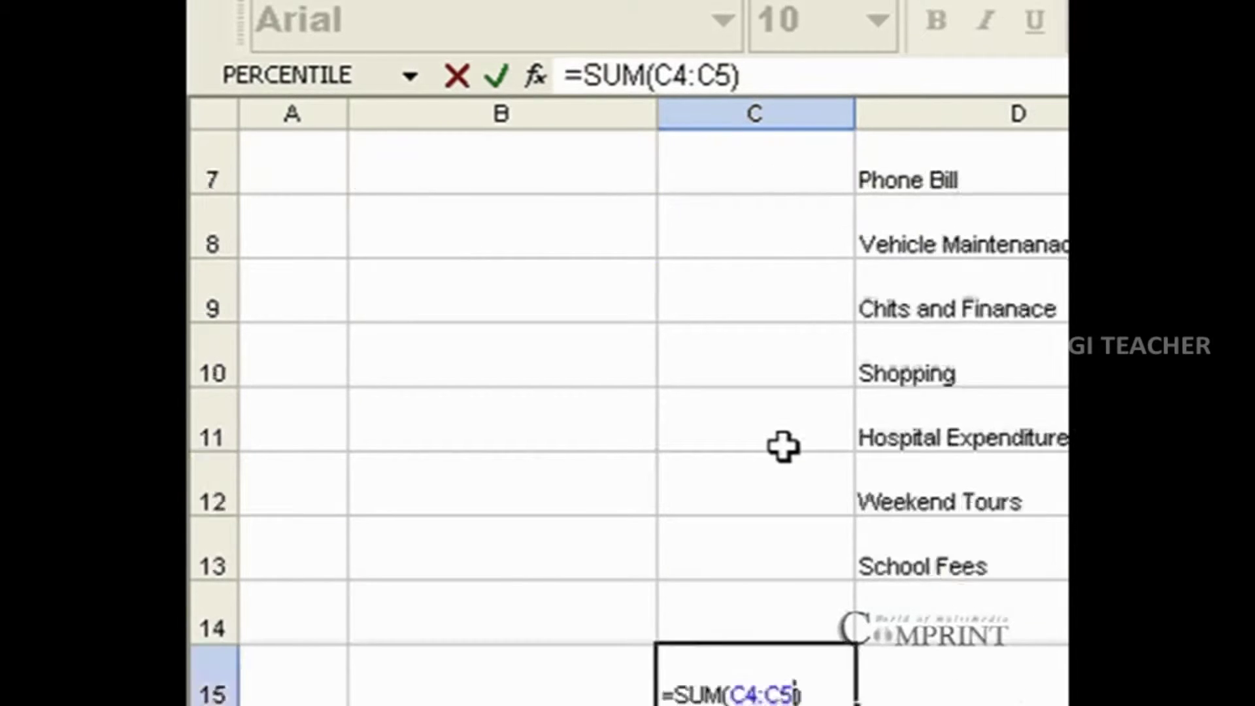
scroll(782, 445, "down", 1)
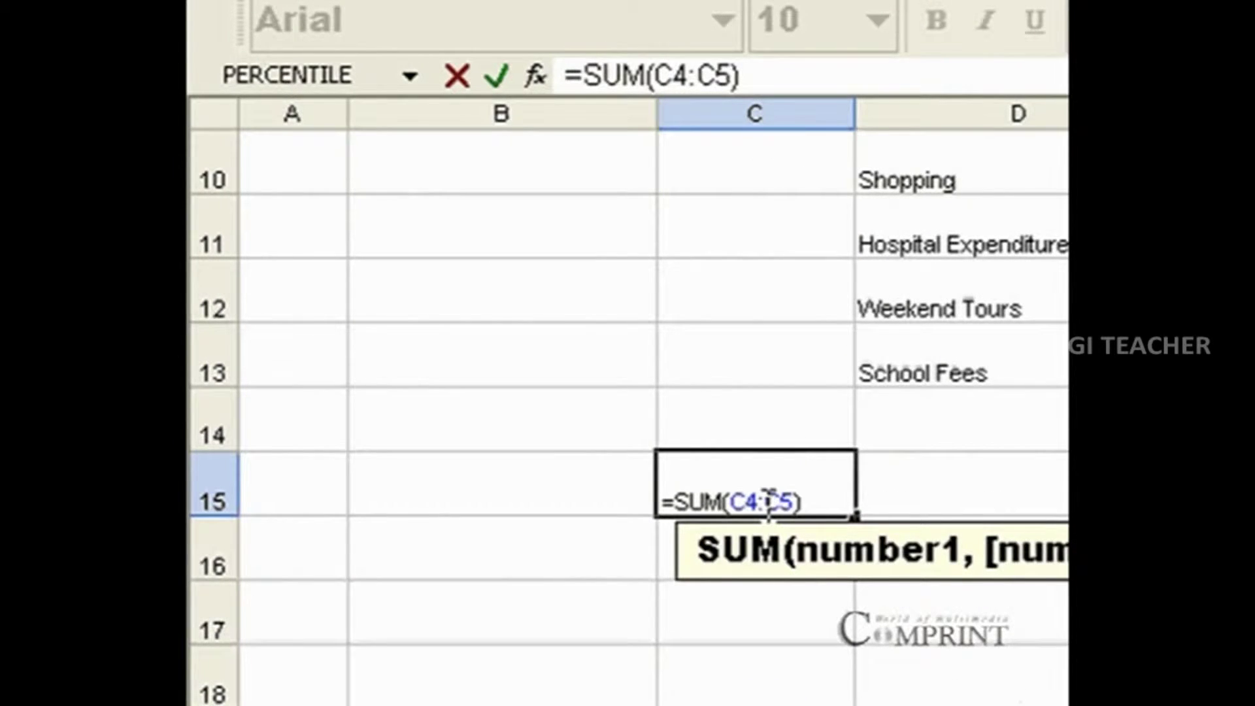
scroll(768, 503, "up", 2)
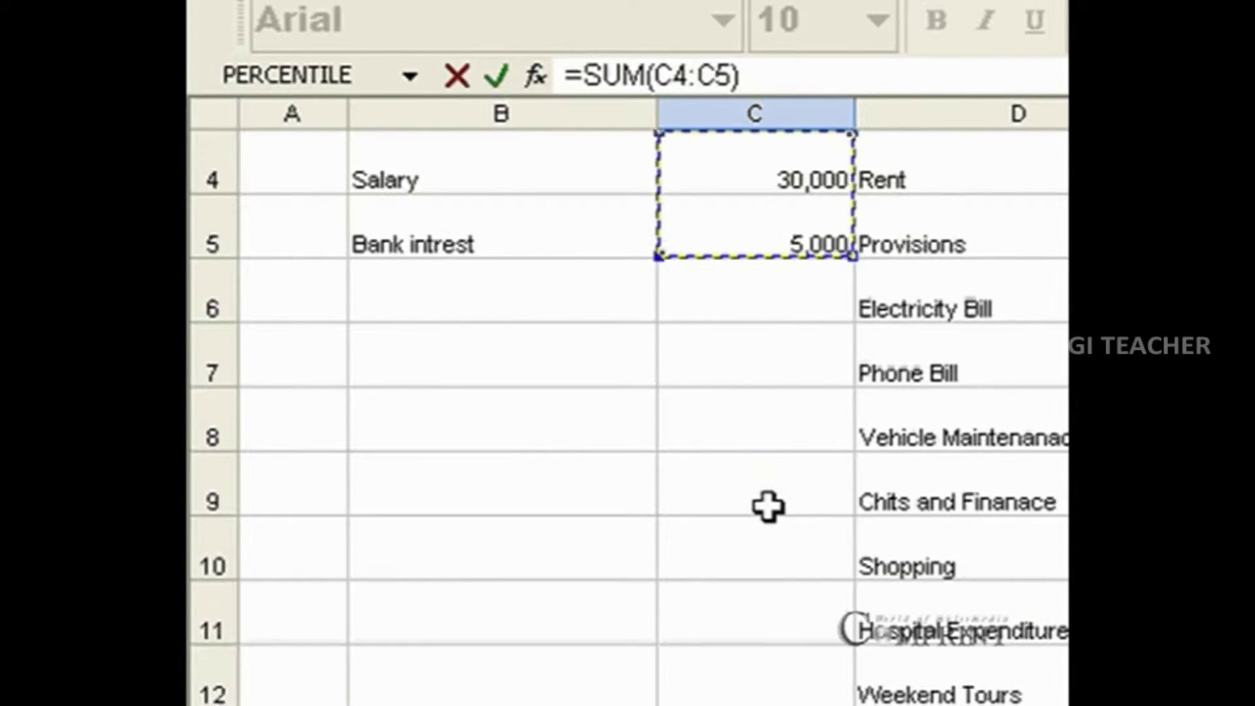
scroll(761, 506, "up", 1)
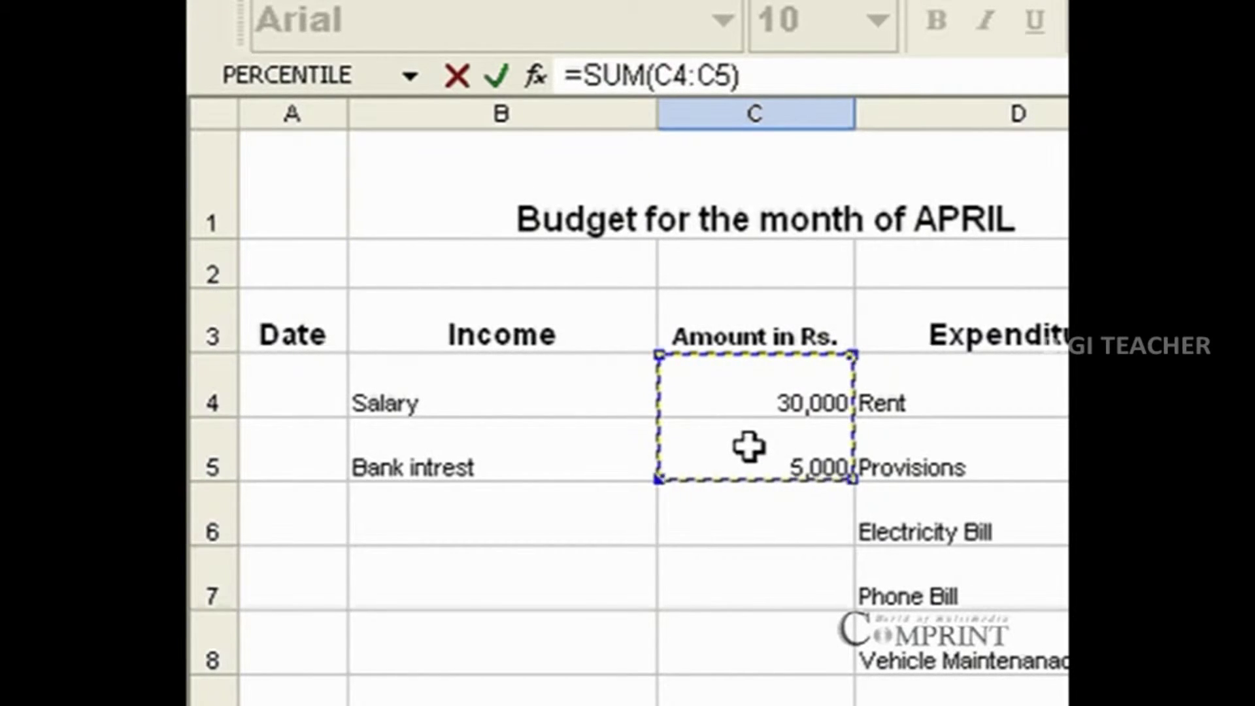
scroll(748, 447, "down", 3)
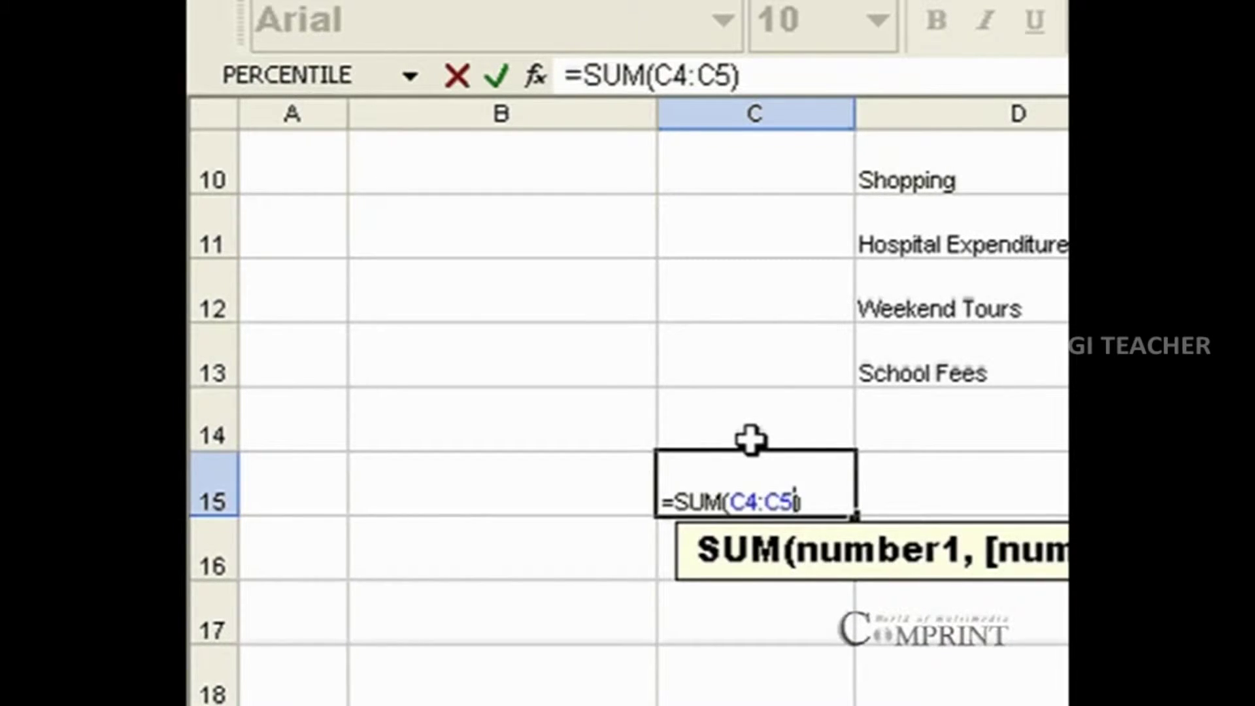
key("Return")
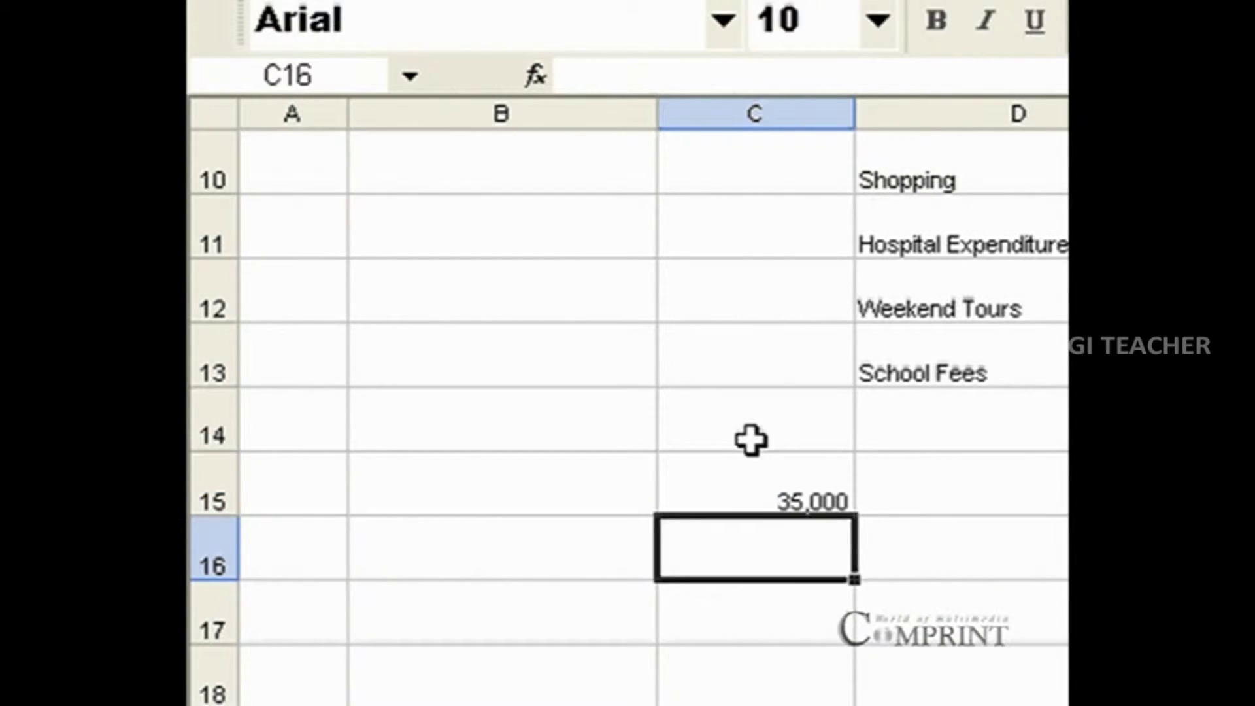
Step: Label B15 'Total Income' in bold
left_click(504, 493)
type("Total Incoi")
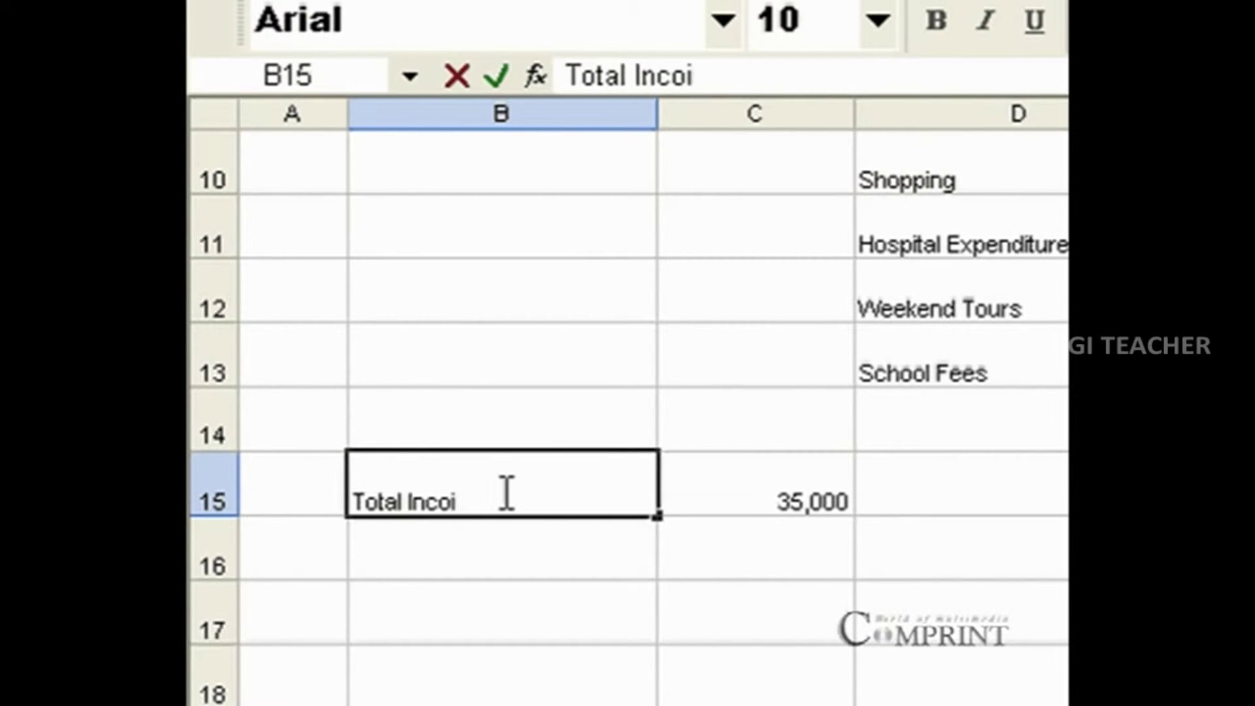
key("BackSpace")
type("me")
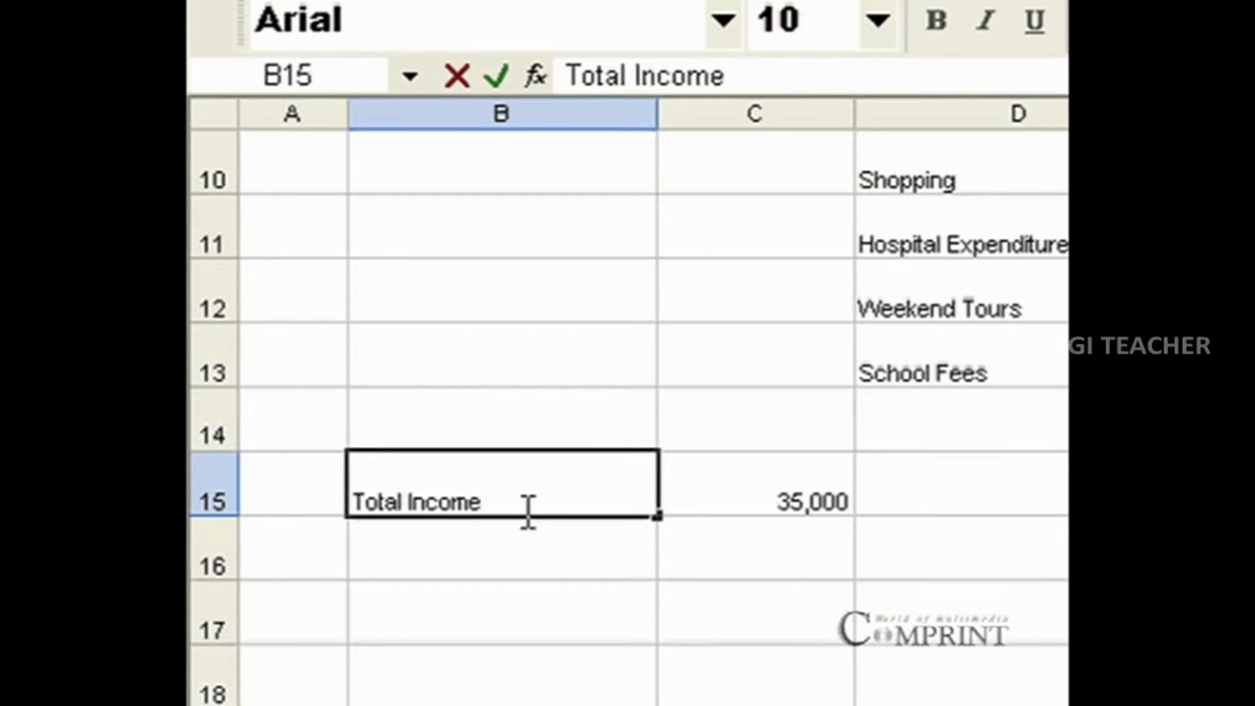
key("Return")
left_click(524, 507)
left_click(614, 79)
Step: Select E15 in the totals row, ready for the expenditure total
left_click(699, 397)
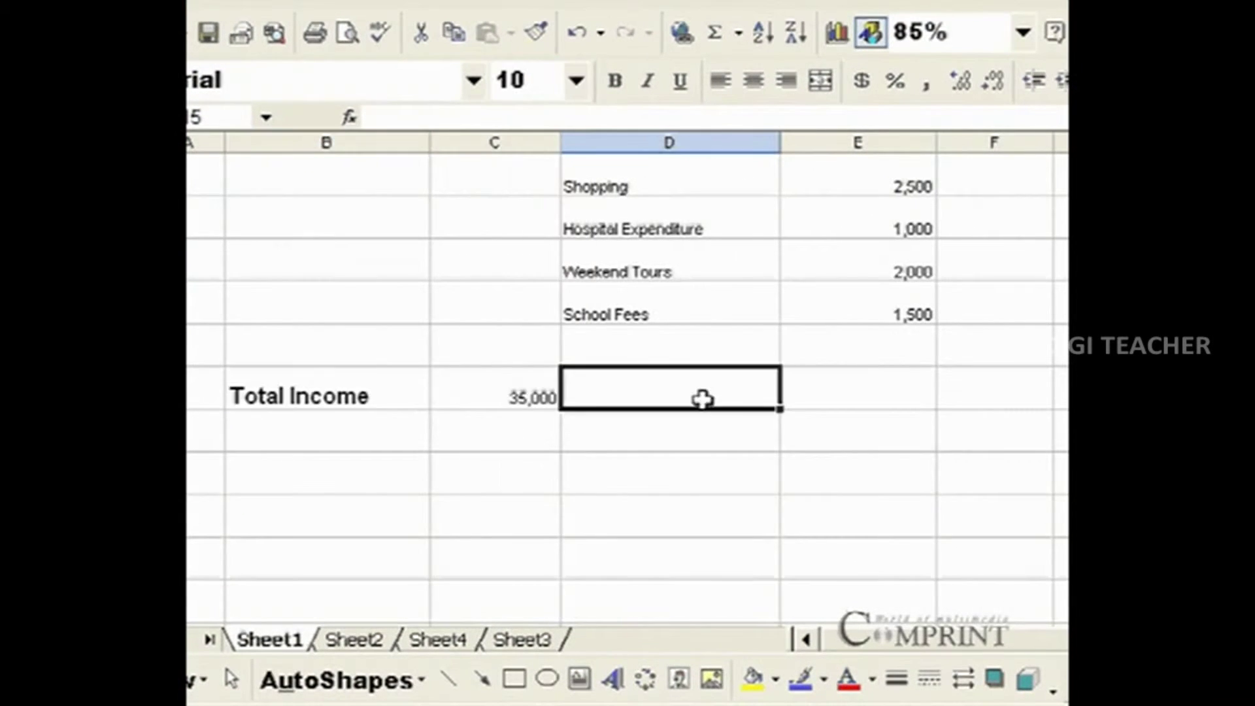
scroll(757, 433, "up", 3)
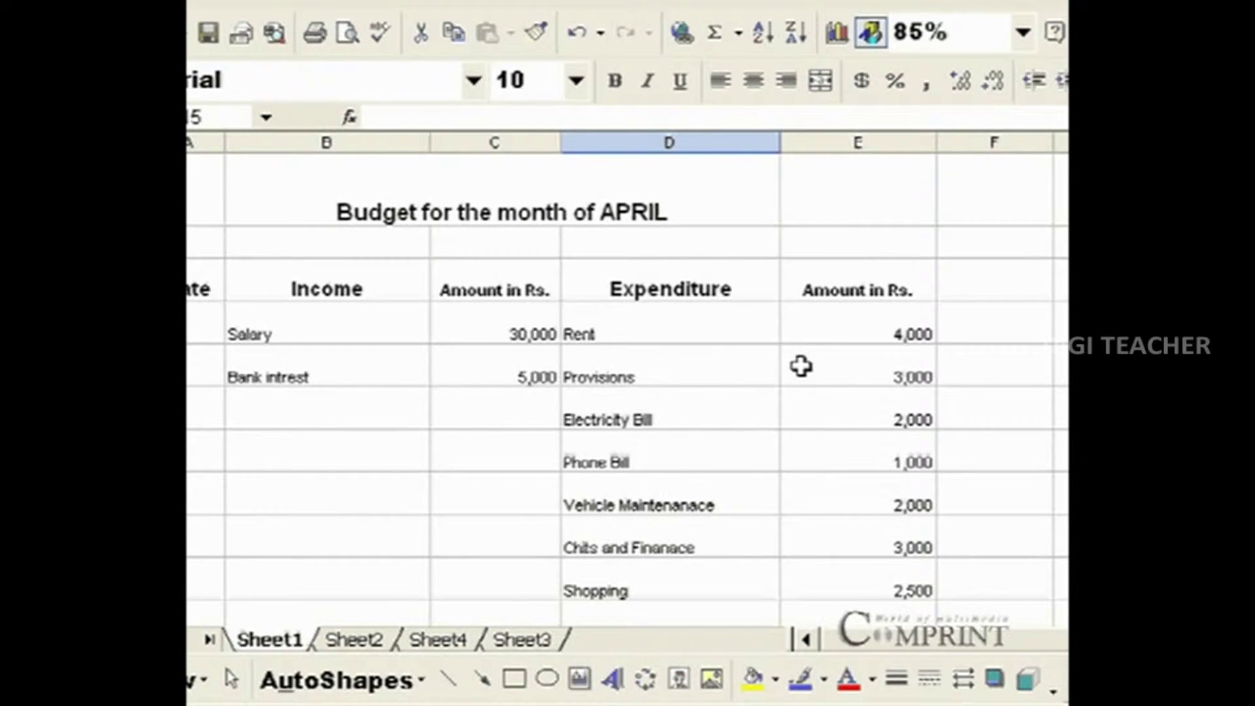
scroll(801, 365, "down", 2)
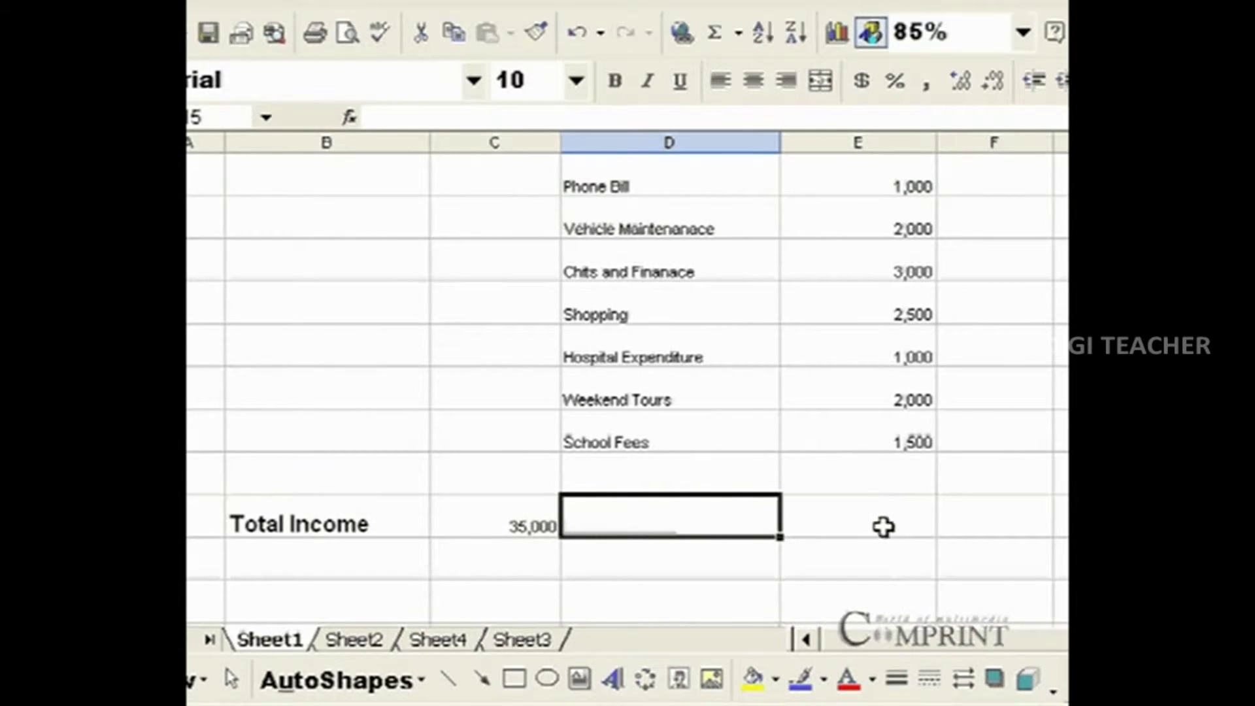
scroll(875, 530, "up", 1)
scroll(892, 484, "up", 1)
scroll(888, 405, "down", 5)
scroll(888, 372, "up", 2)
left_click(882, 385)
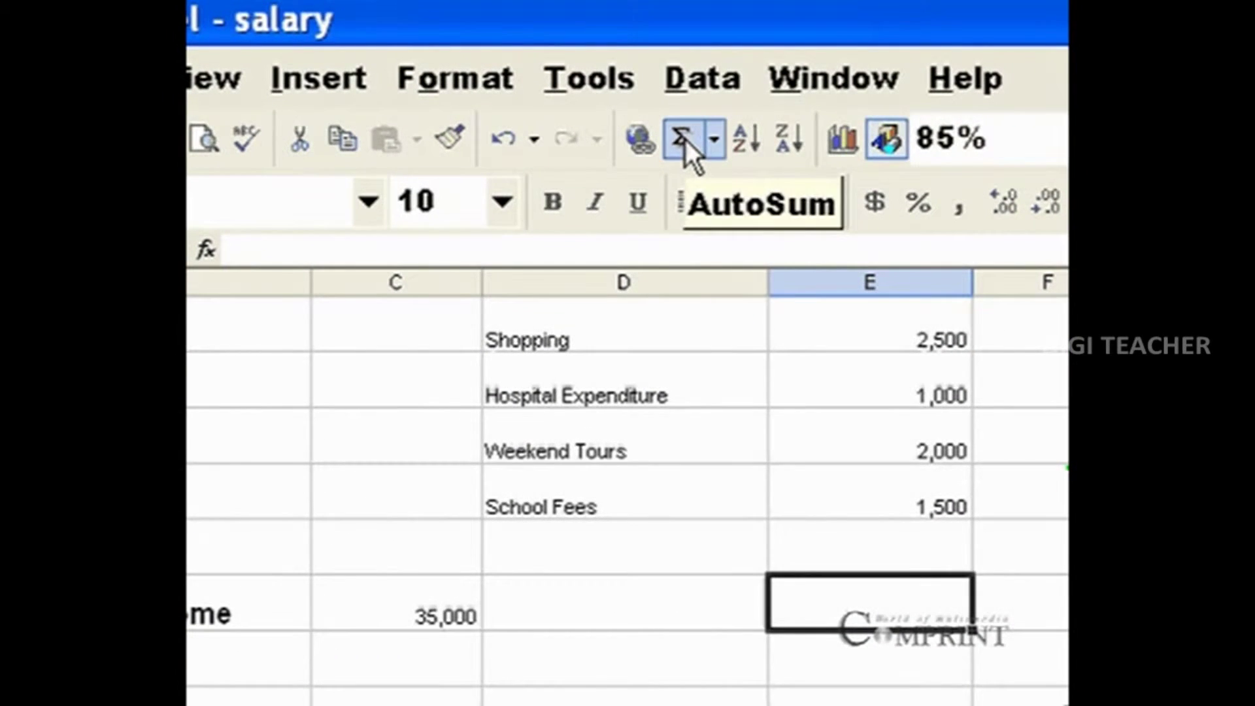
Step: Insert an AutoSum formula =SUM(E4:E14) in E15 over the expenditure amounts
left_click(691, 115)
scroll(1022, 345, "up", 2)
scroll(1022, 345, "up", 1)
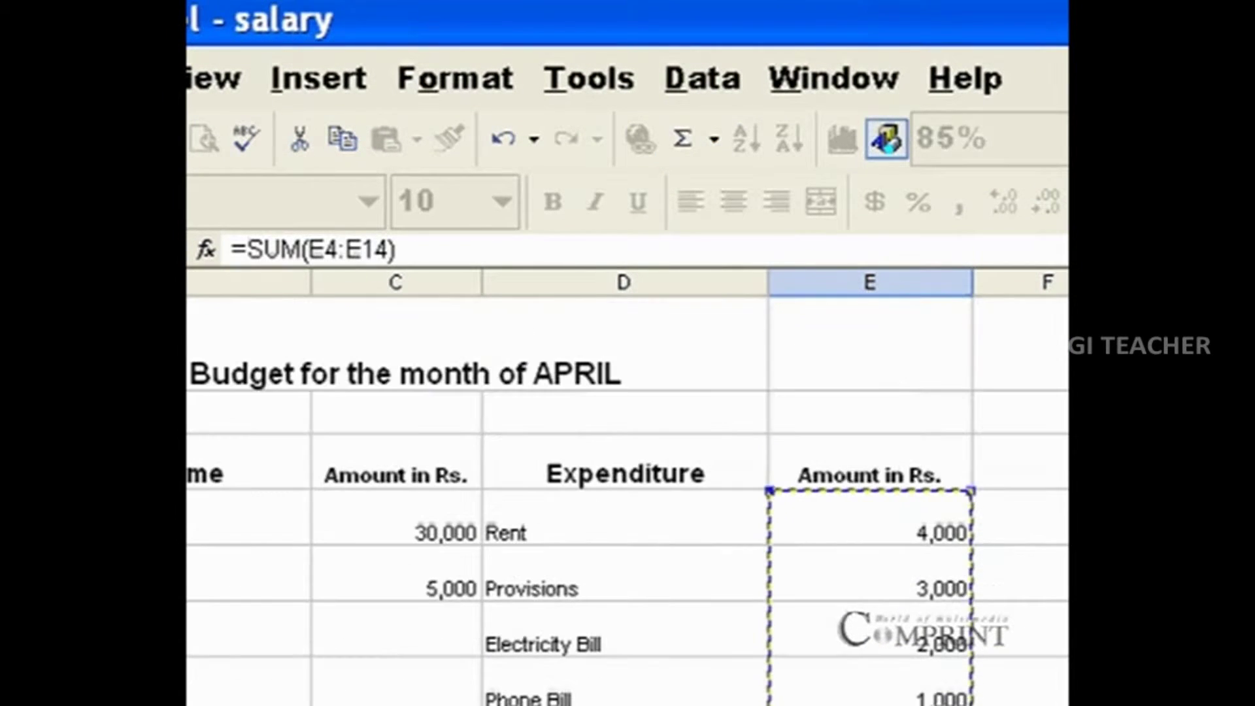
scroll(998, 371, "down", 2)
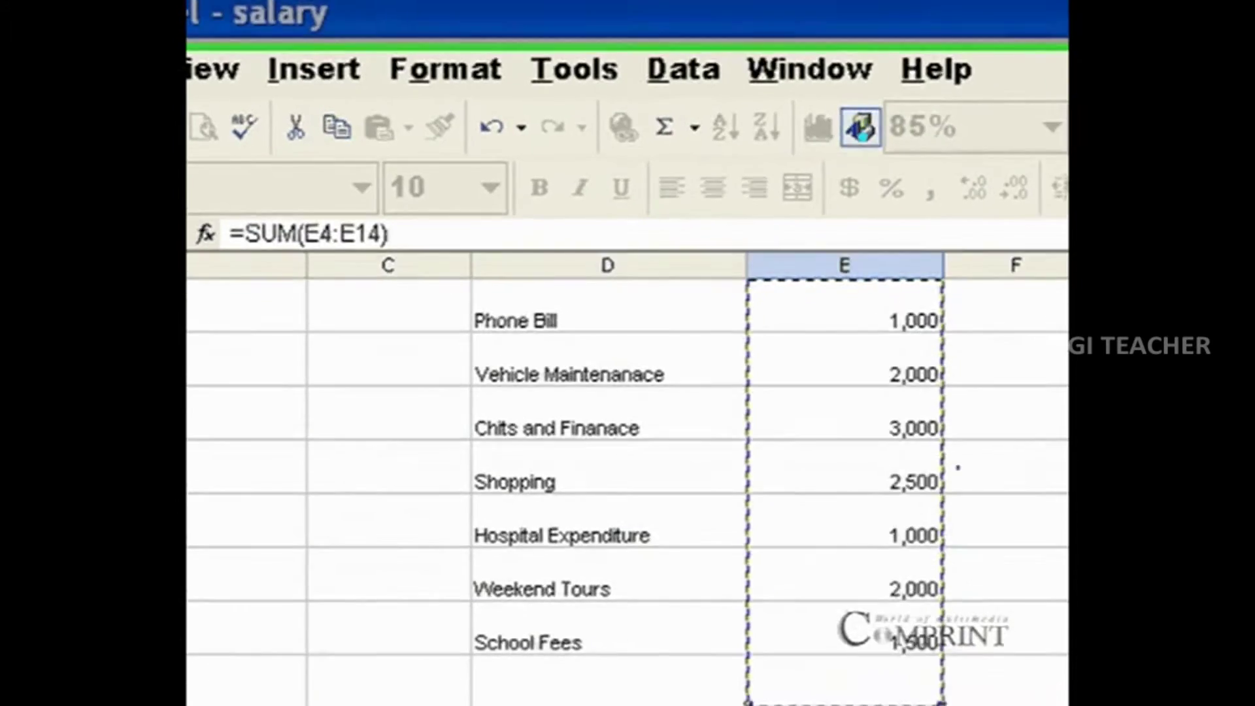
scroll(998, 370, "up", 2)
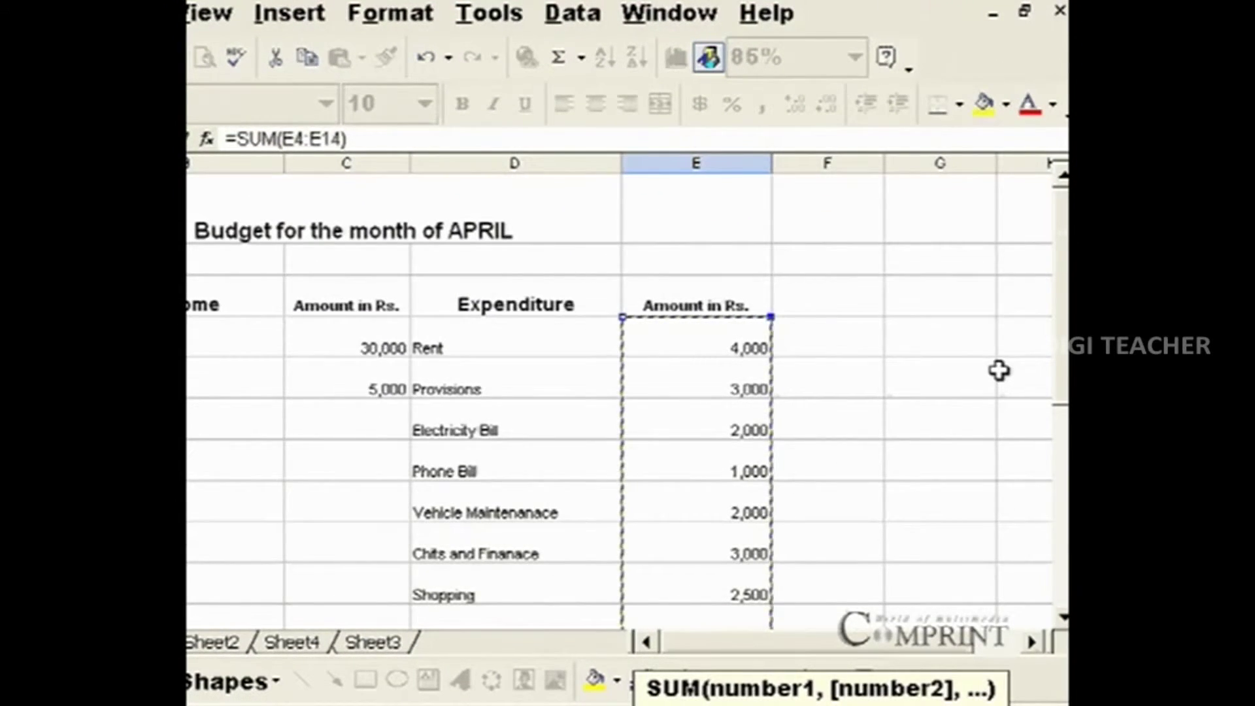
scroll(825, 353, "down", 2)
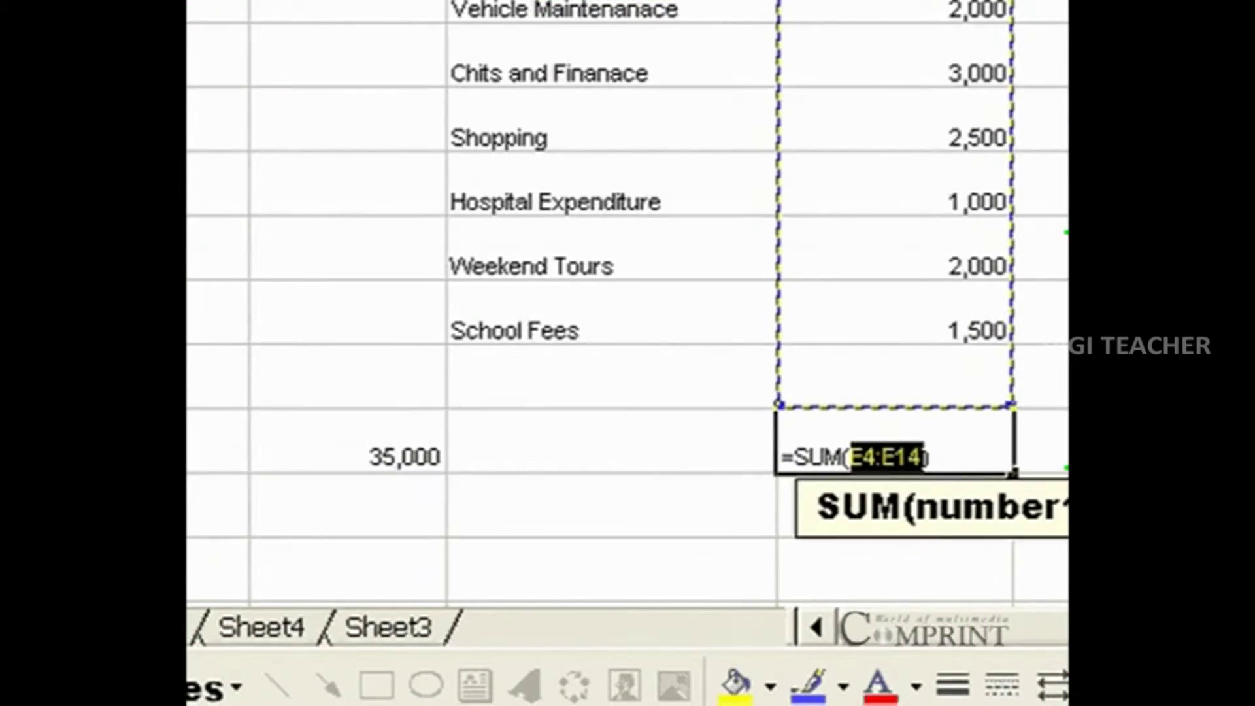
Step: Confirm the 22,000 expenditure total and label D15 'Total expenditure' in bold, size 14
key("Return")
left_click(641, 418)
type("Total ")
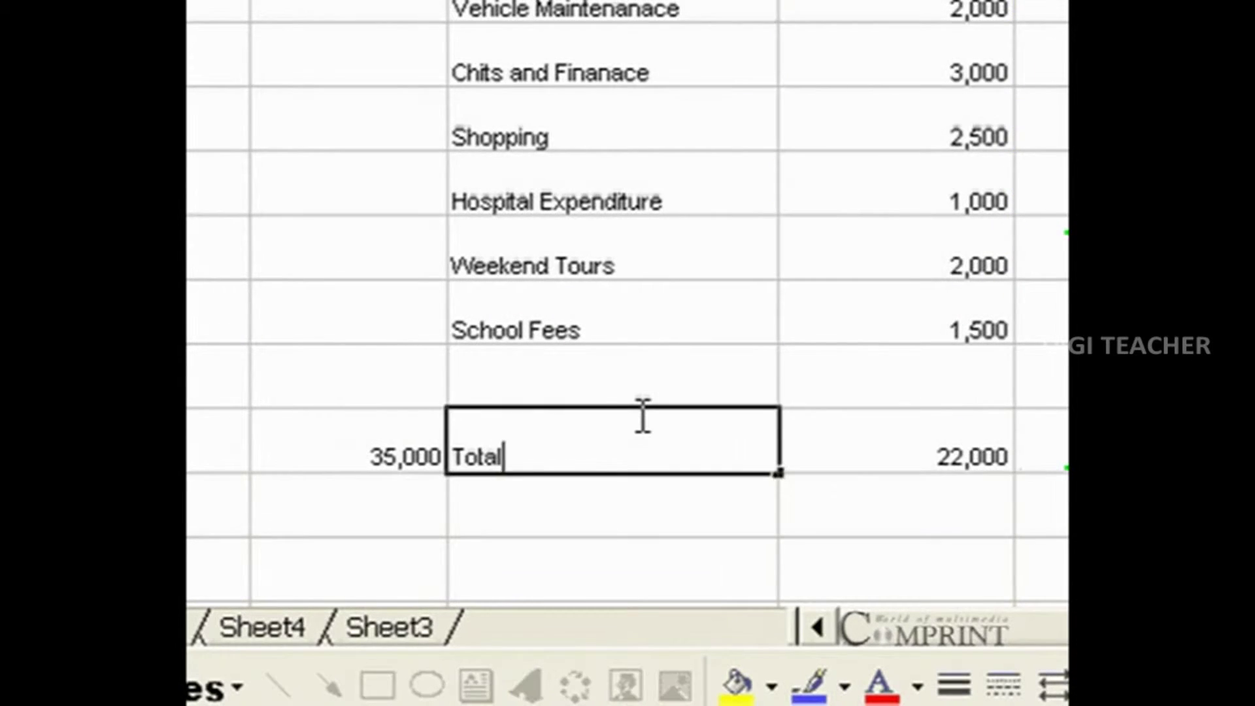
type("expenditure")
key("Return")
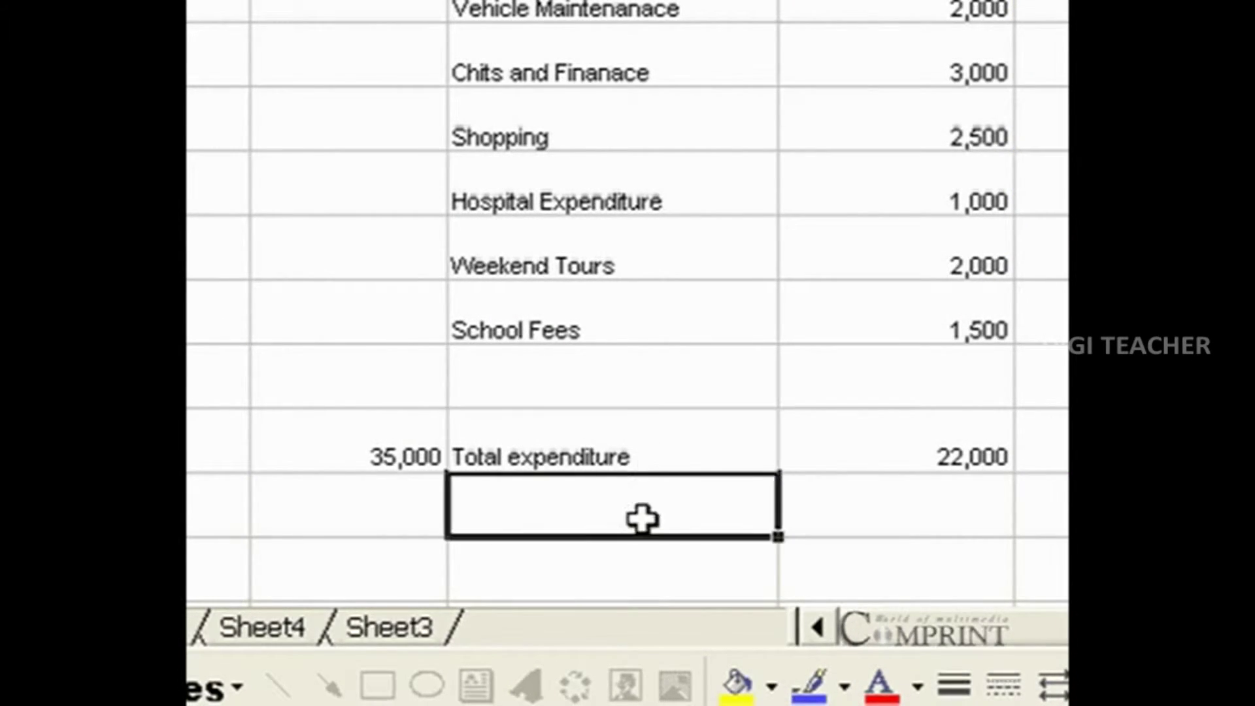
left_click(621, 428)
key("ctrl+b")
left_click(395, 91)
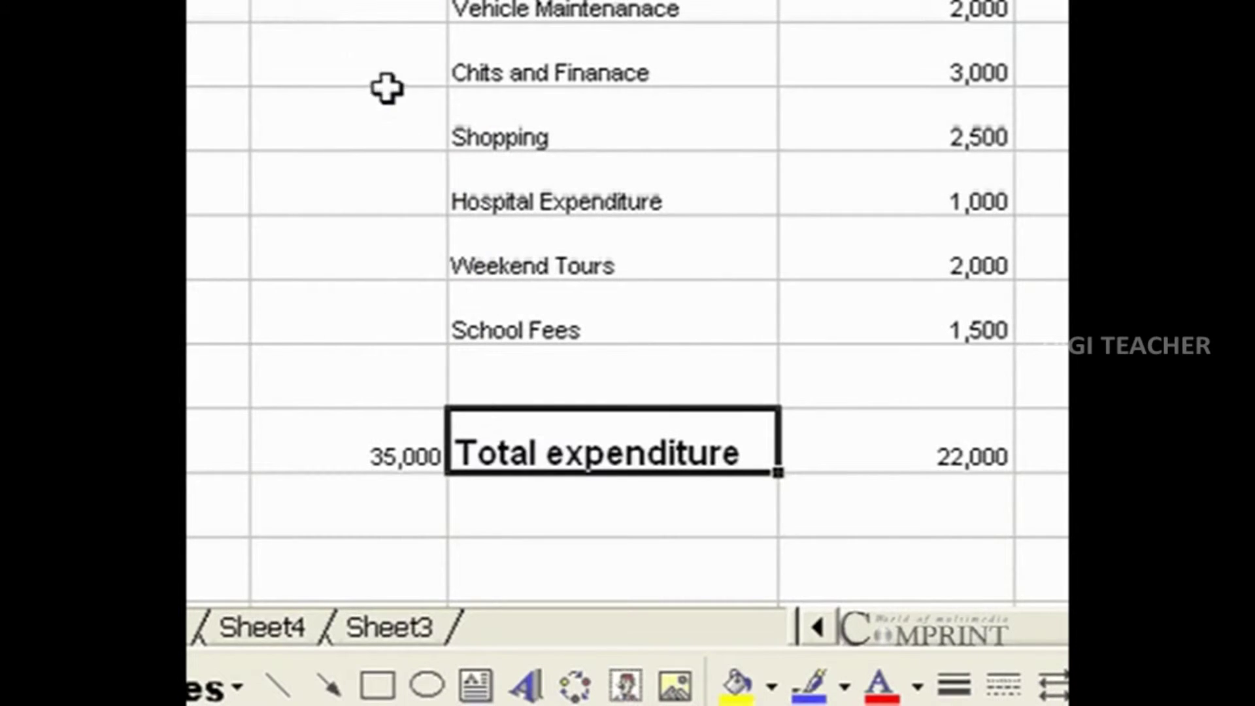
left_click(566, 539)
left_click(911, 531)
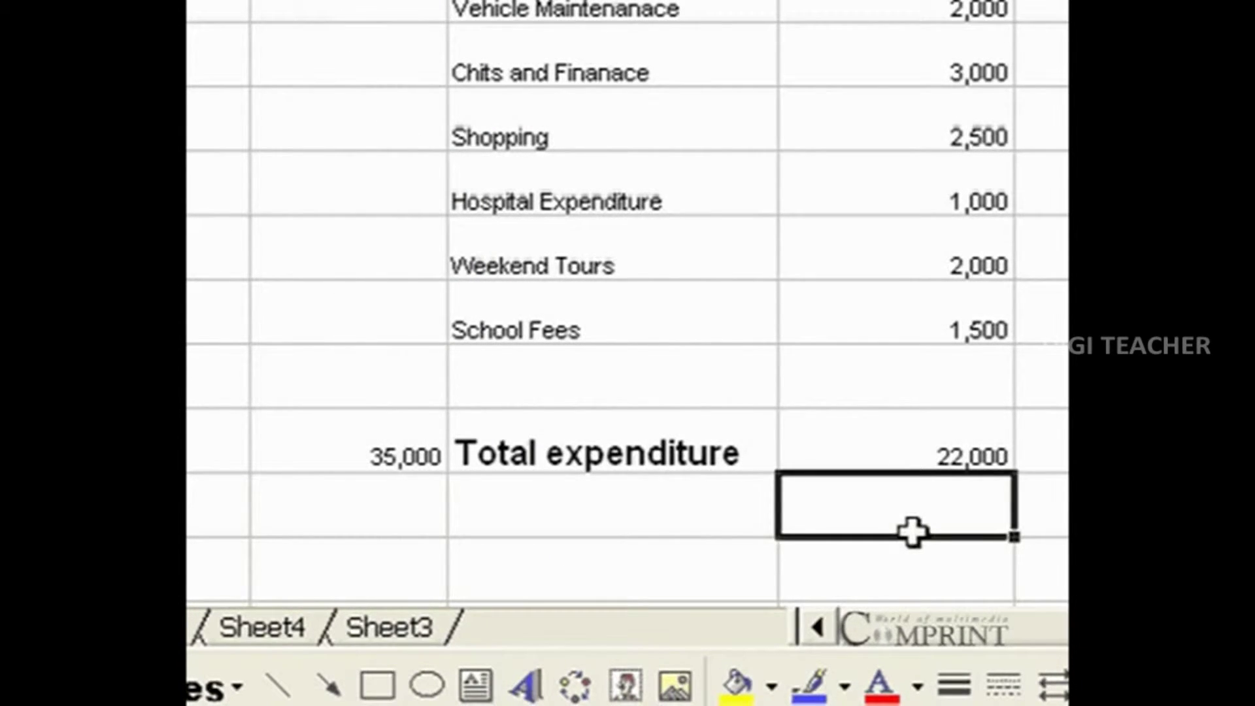
key("Right")
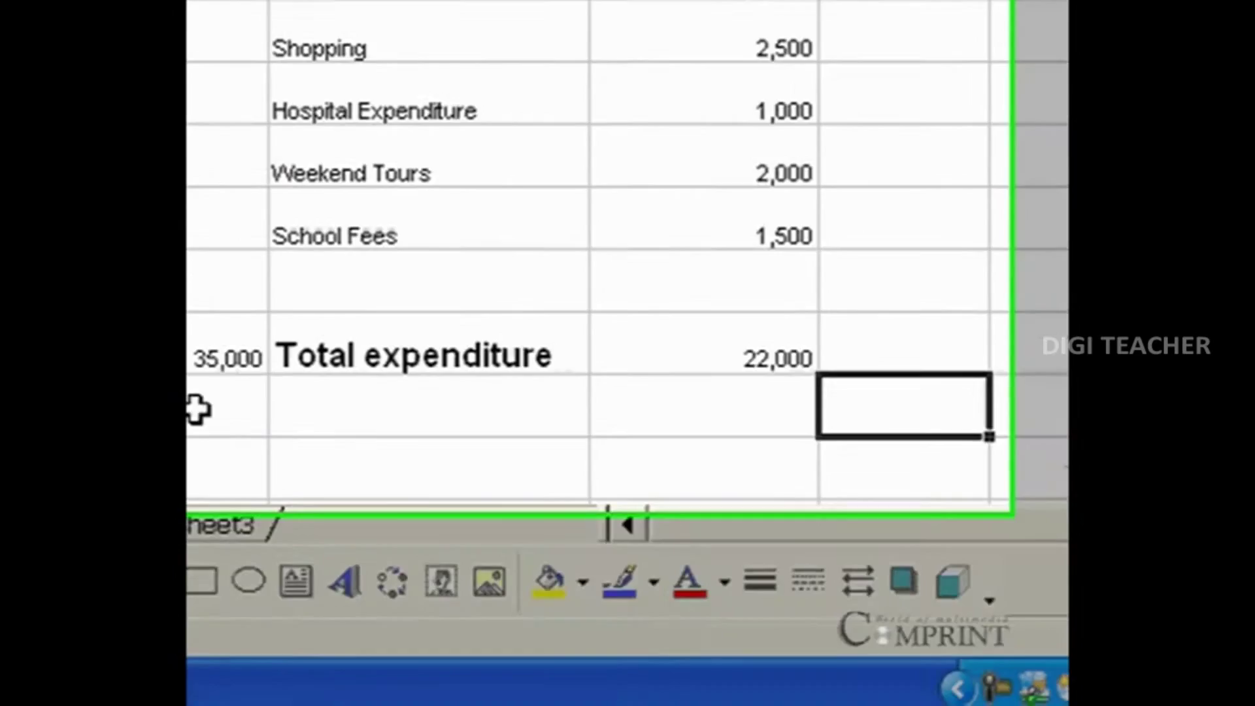
Step: Enter the balance formula =SUM(C15-E15) in C16, giving 13,000
left_click(494, 634)
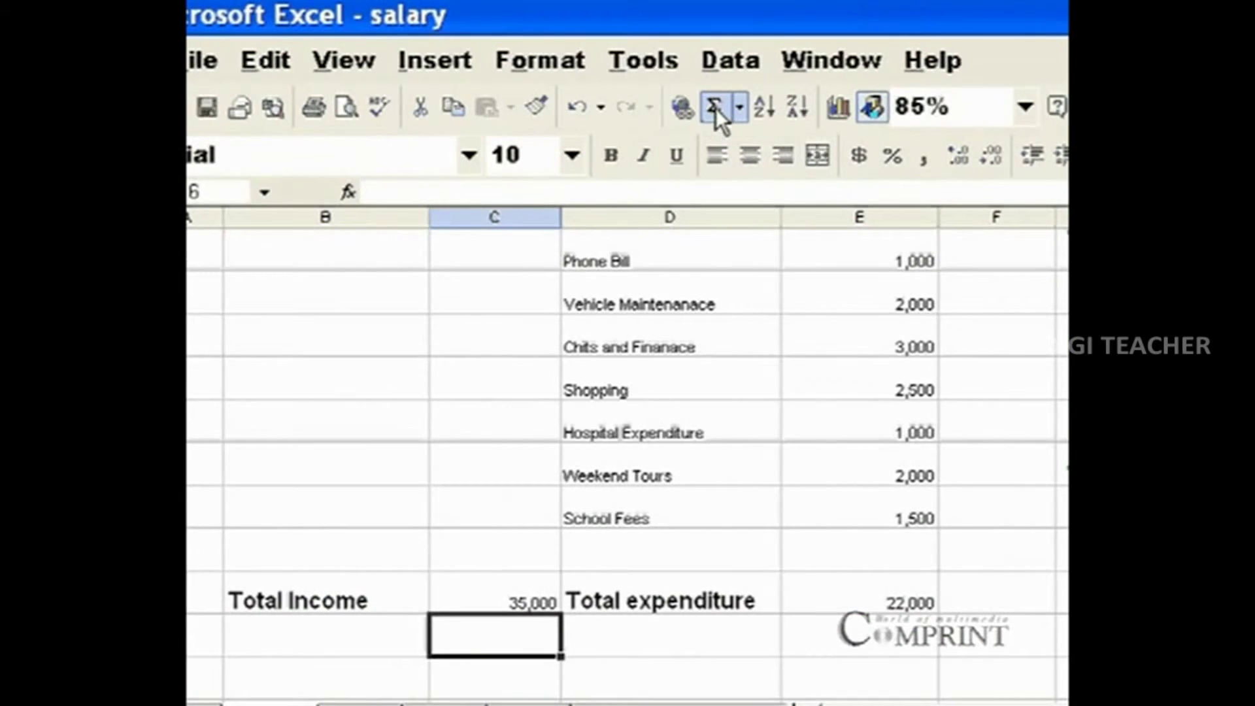
left_click(716, 106)
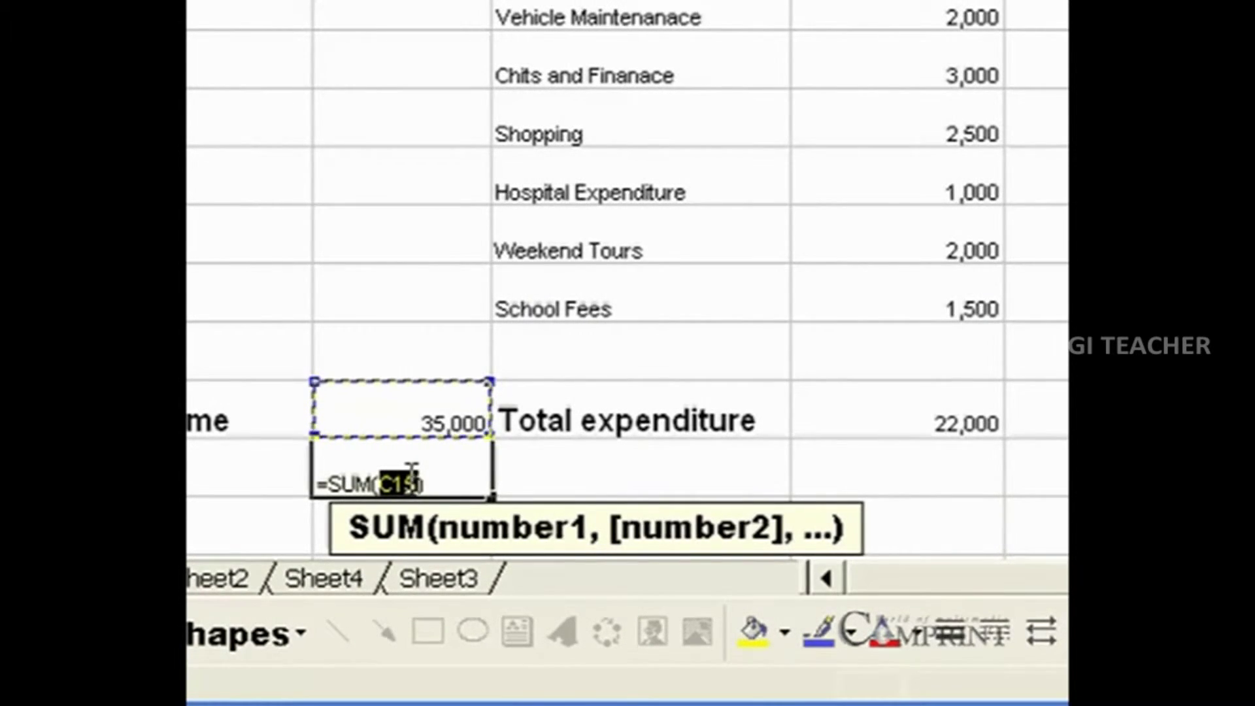
left_click_drag(418, 469, 384, 469)
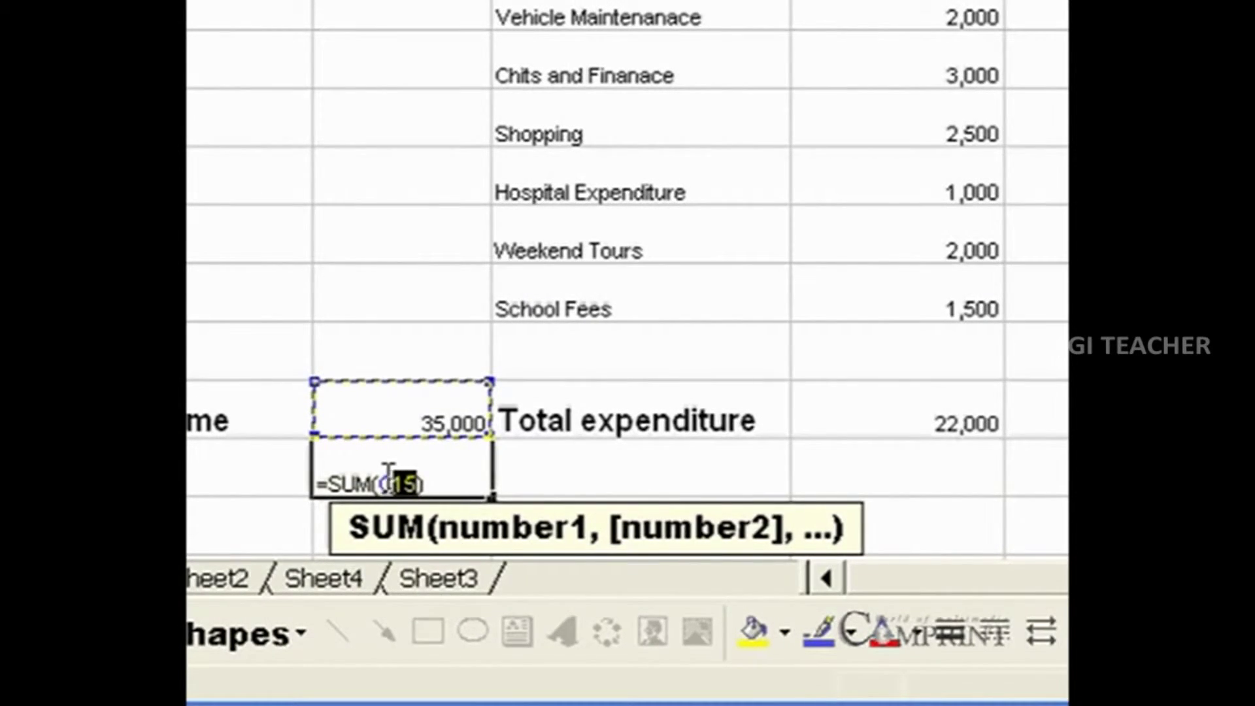
left_click(418, 415)
type("-E15")
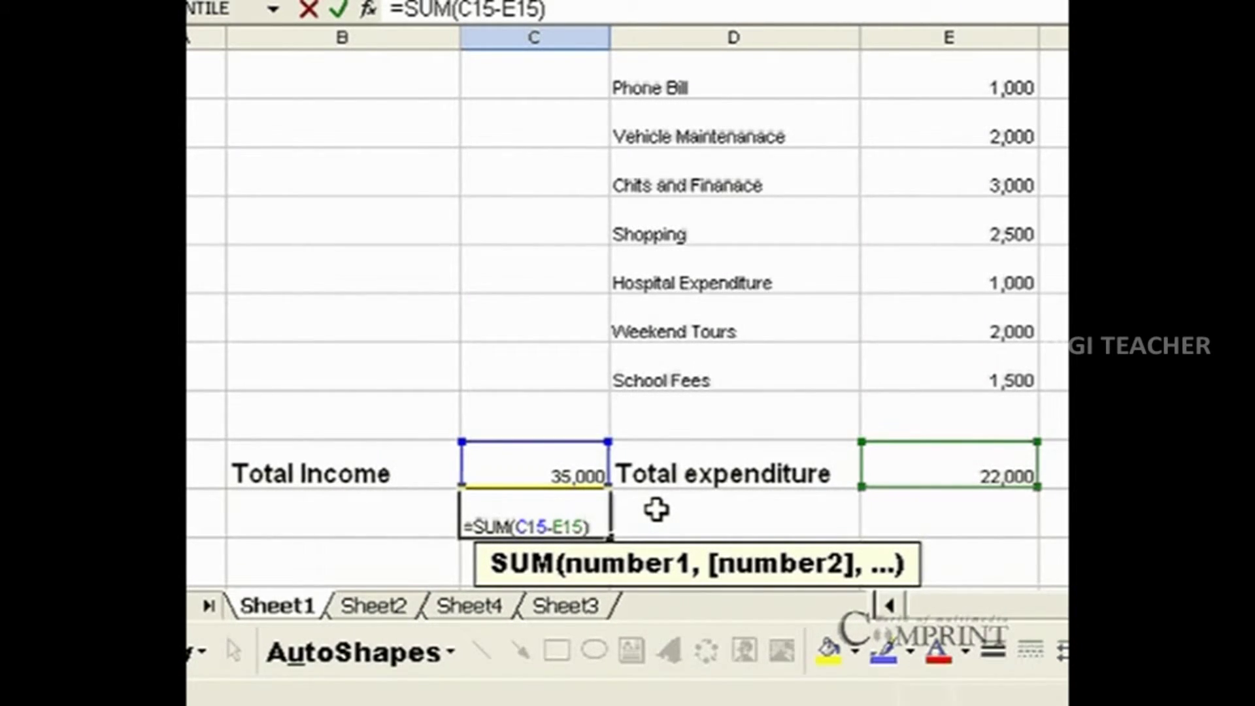
key("Return")
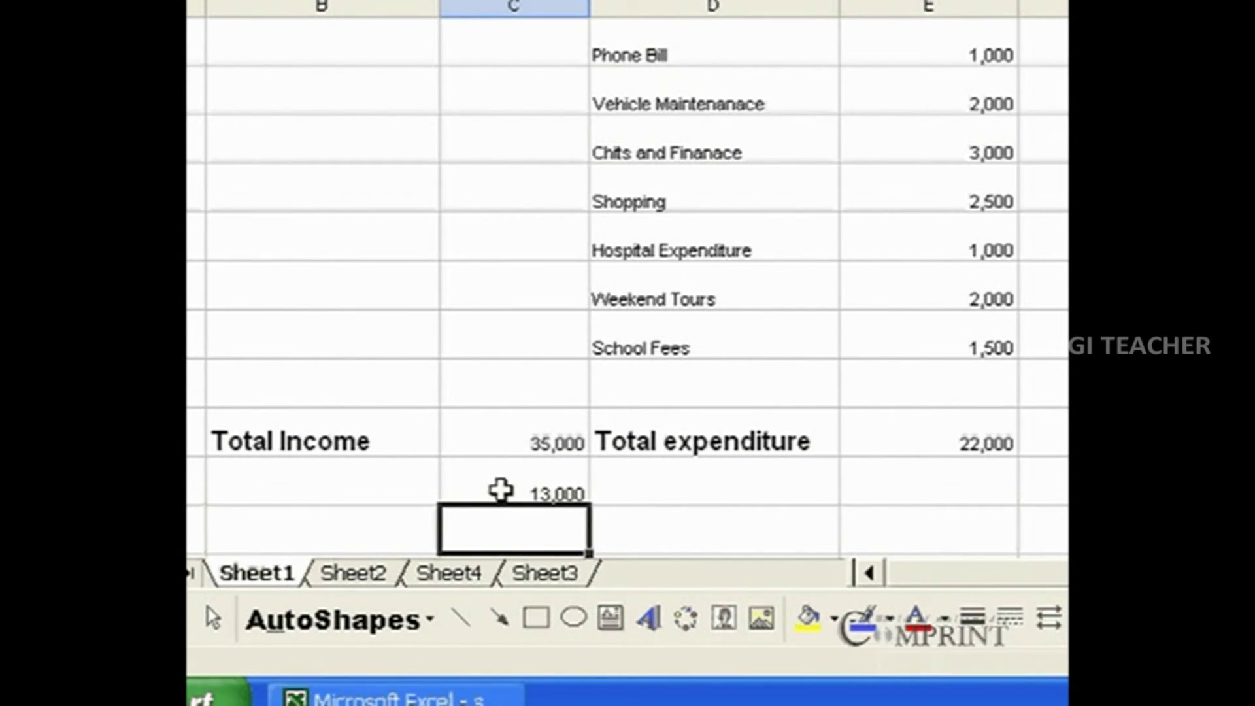
Step: Label B16 'Balance' in bold italic
left_click(399, 476)
type("Bala")
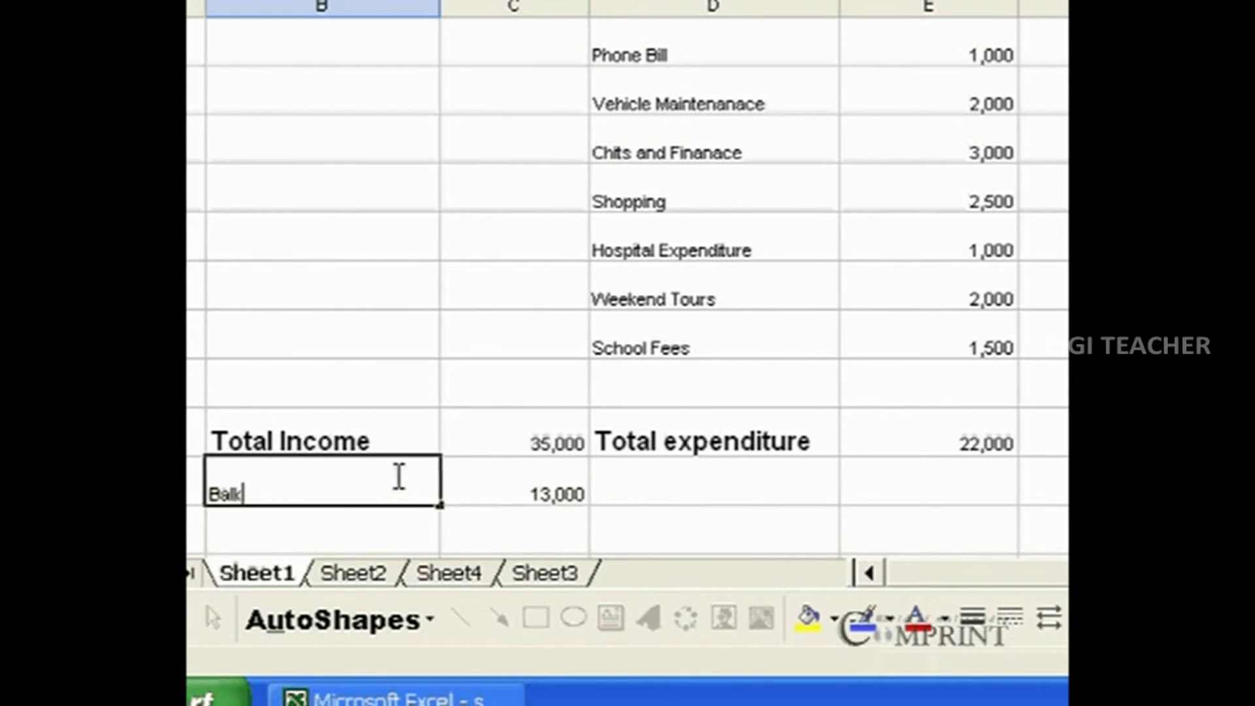
key("BackSpace")
type("anace")
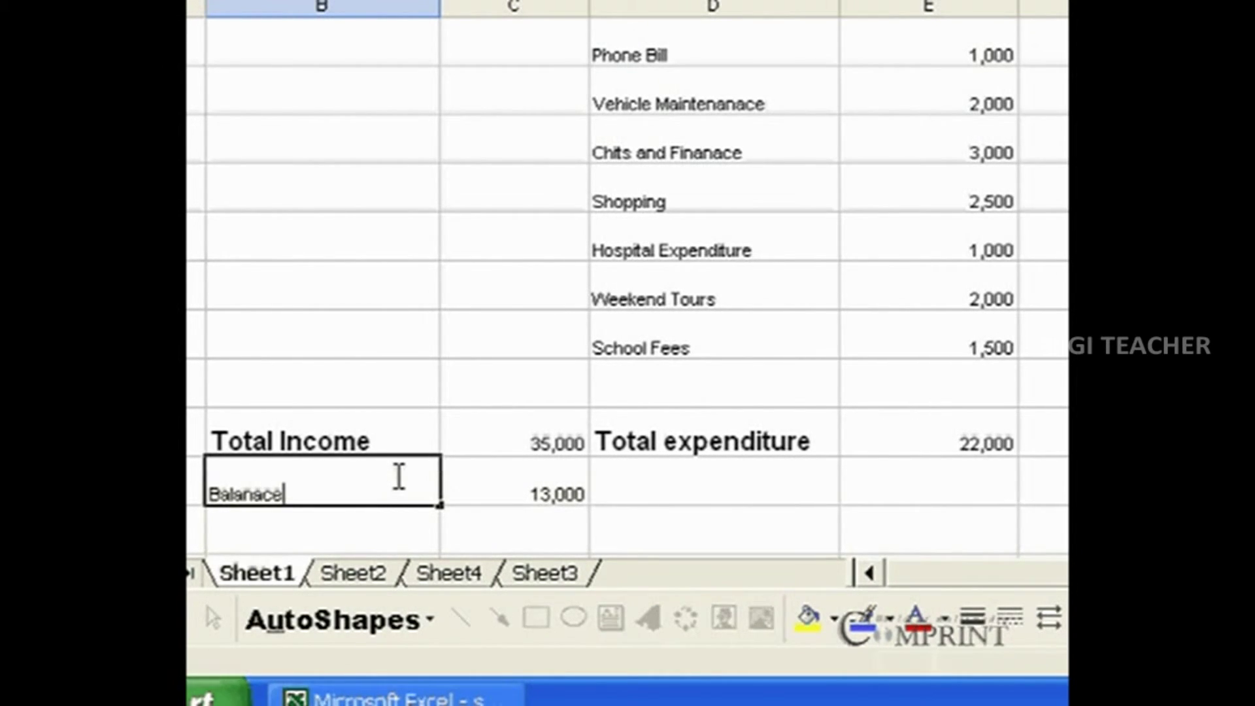
key("ctrl+Return")
key("ctrl+b")
key("ctrl+i")
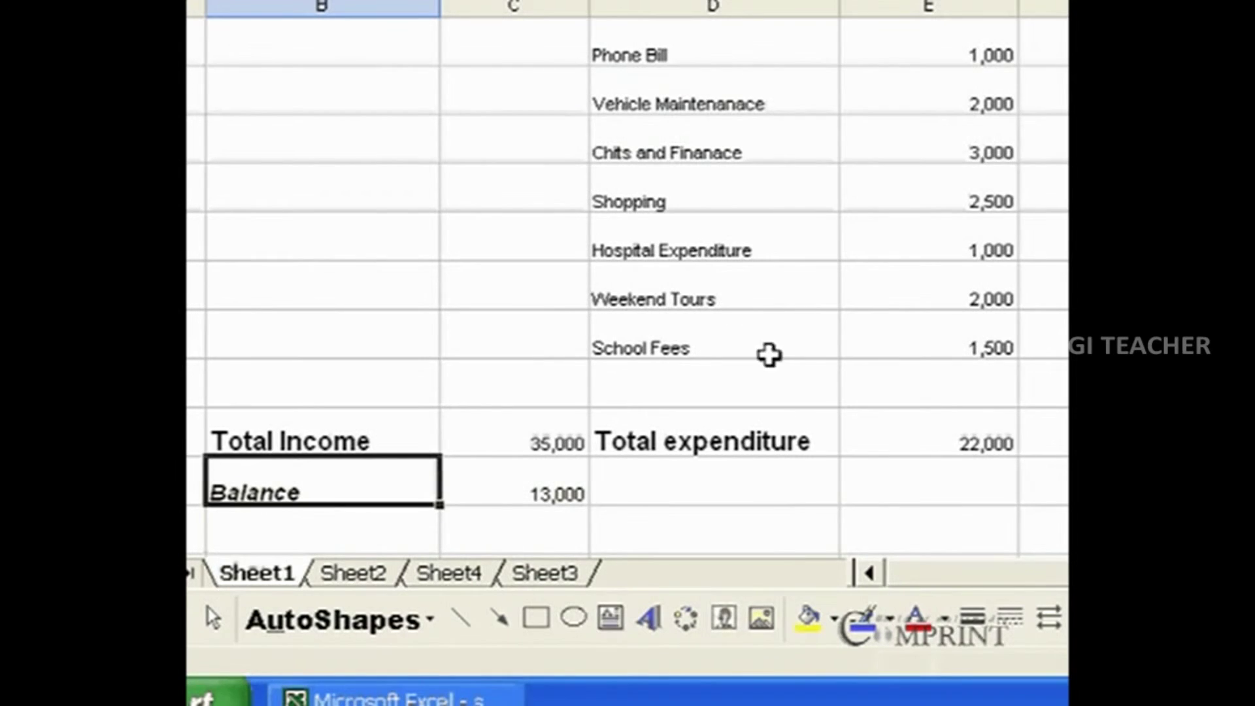
Step: Select cells beside the totals and scroll through the completed budget
left_click(777, 531)
left_click(928, 498)
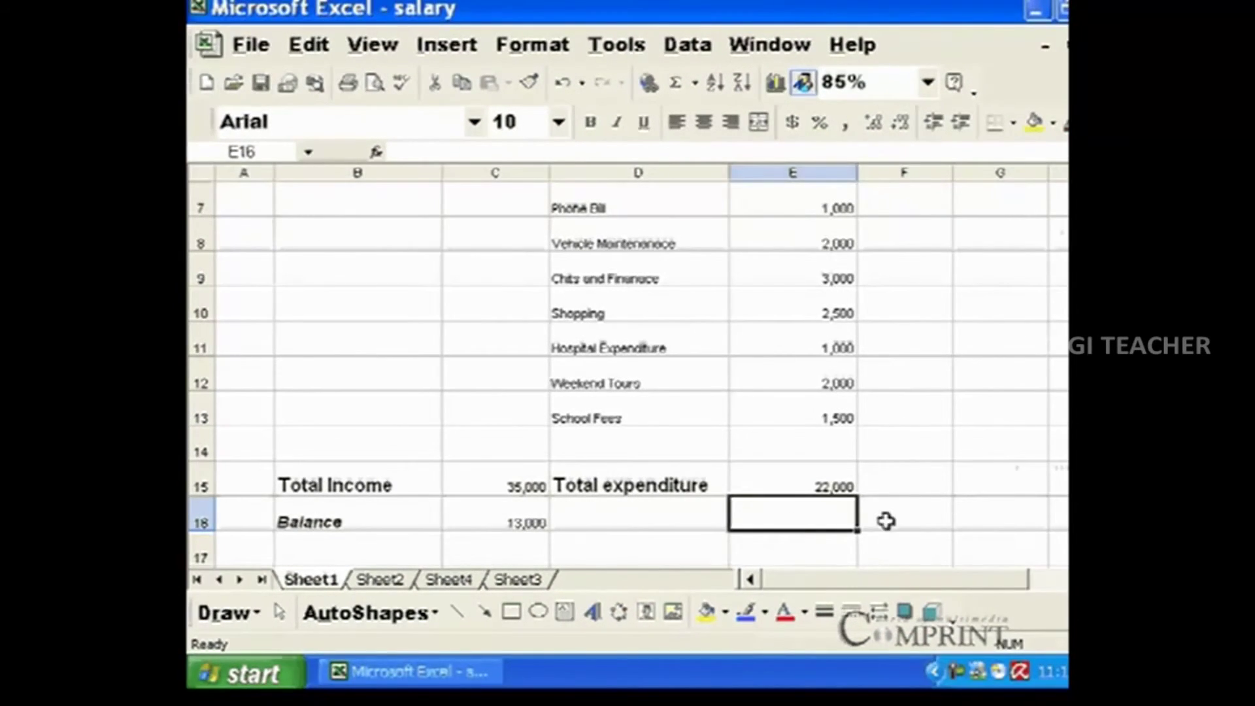
left_click(949, 504)
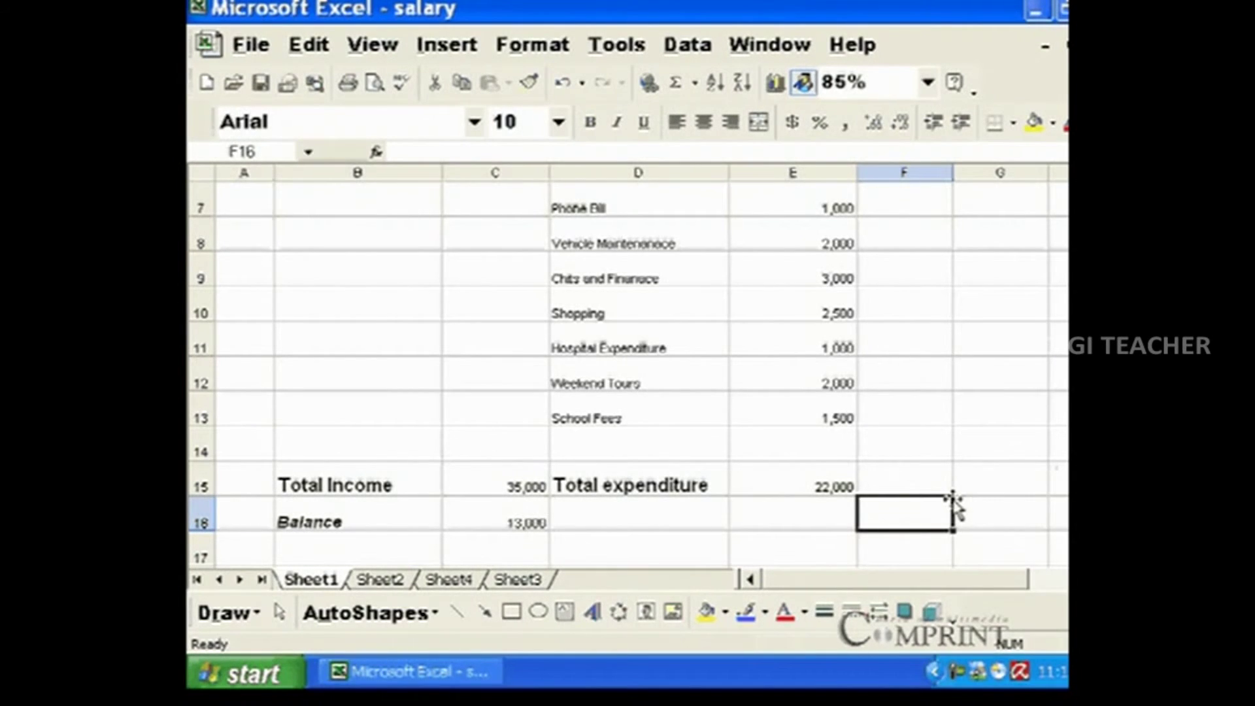
scroll(953, 504, "up", 1)
scroll(953, 505, "up", 1)
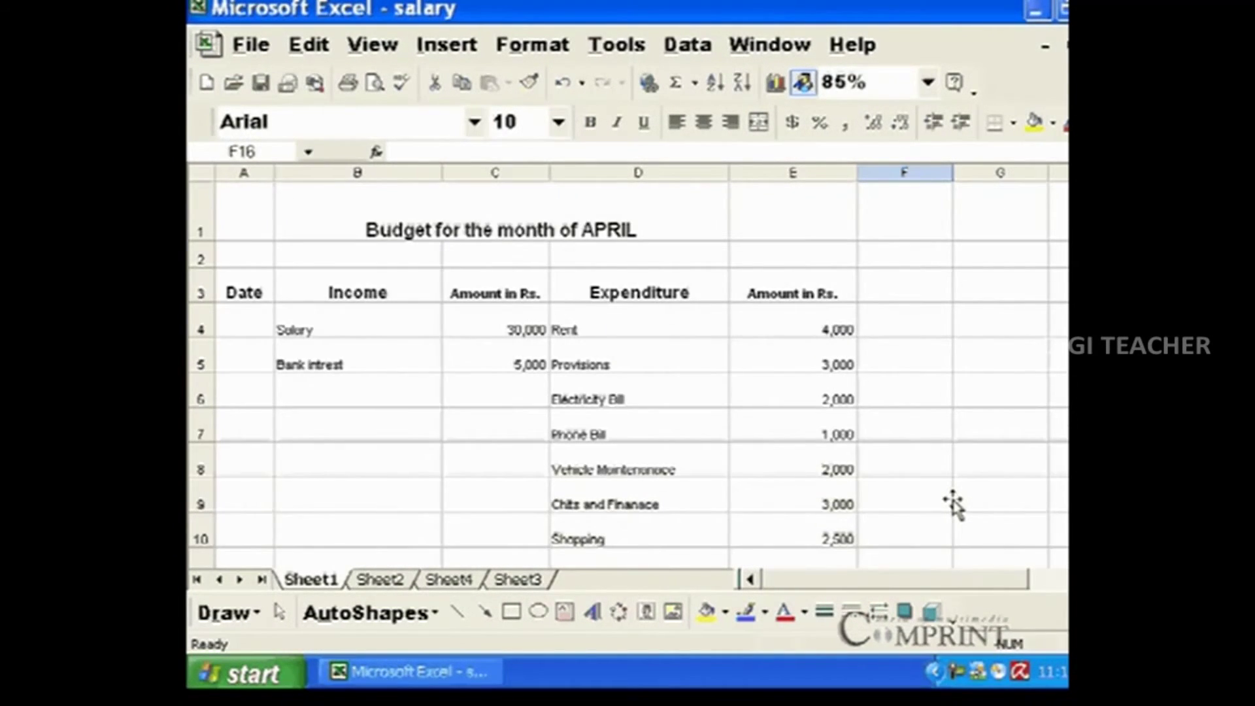
scroll(953, 505, "down", 3)
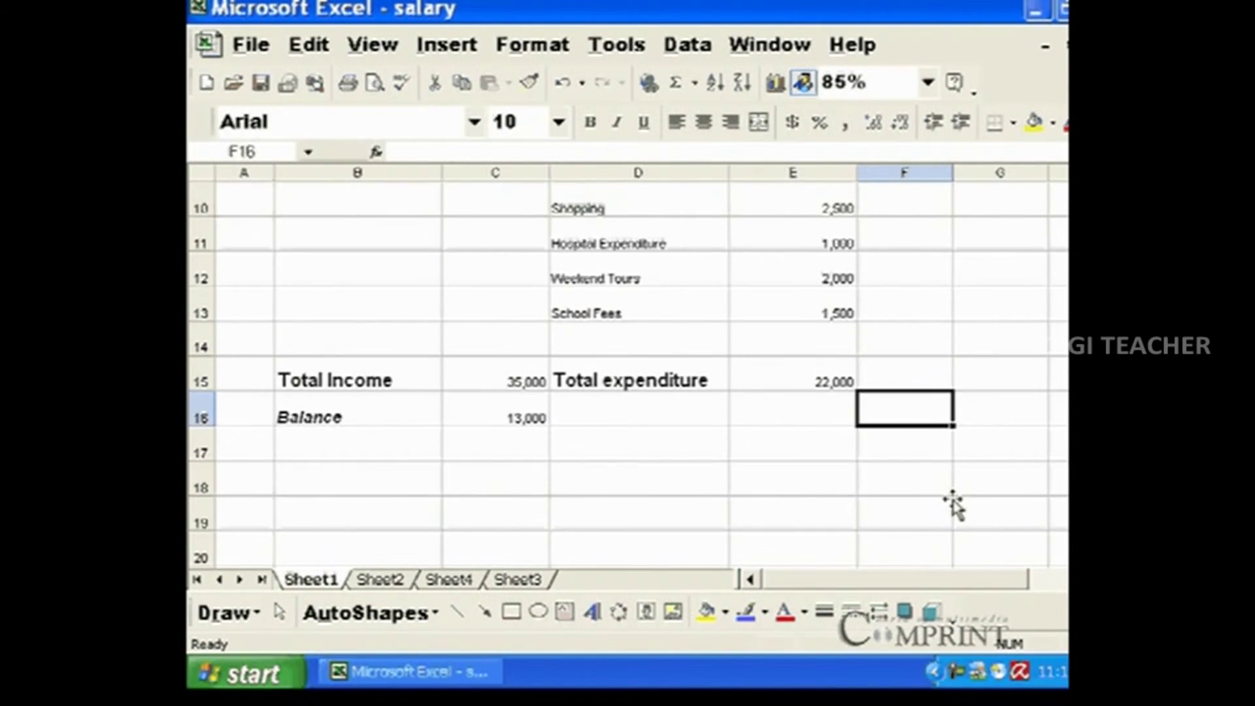
scroll(952, 499, "up", 3)
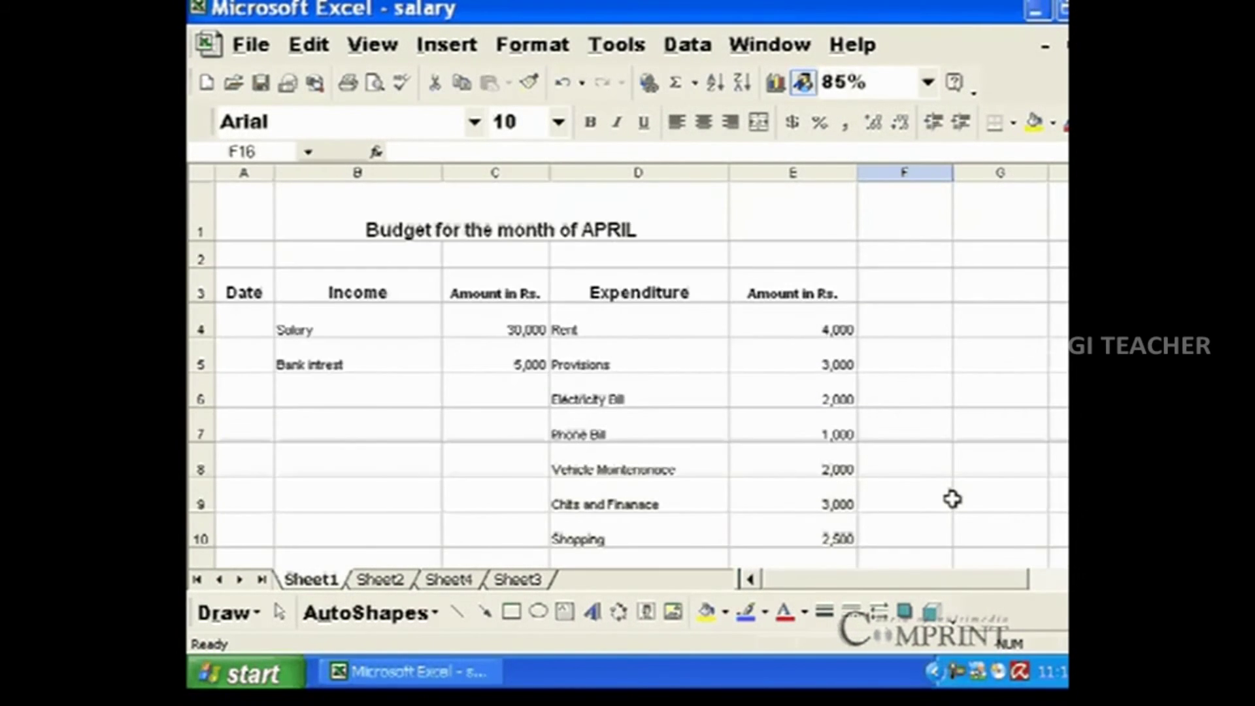
scroll(952, 499, "down", 2)
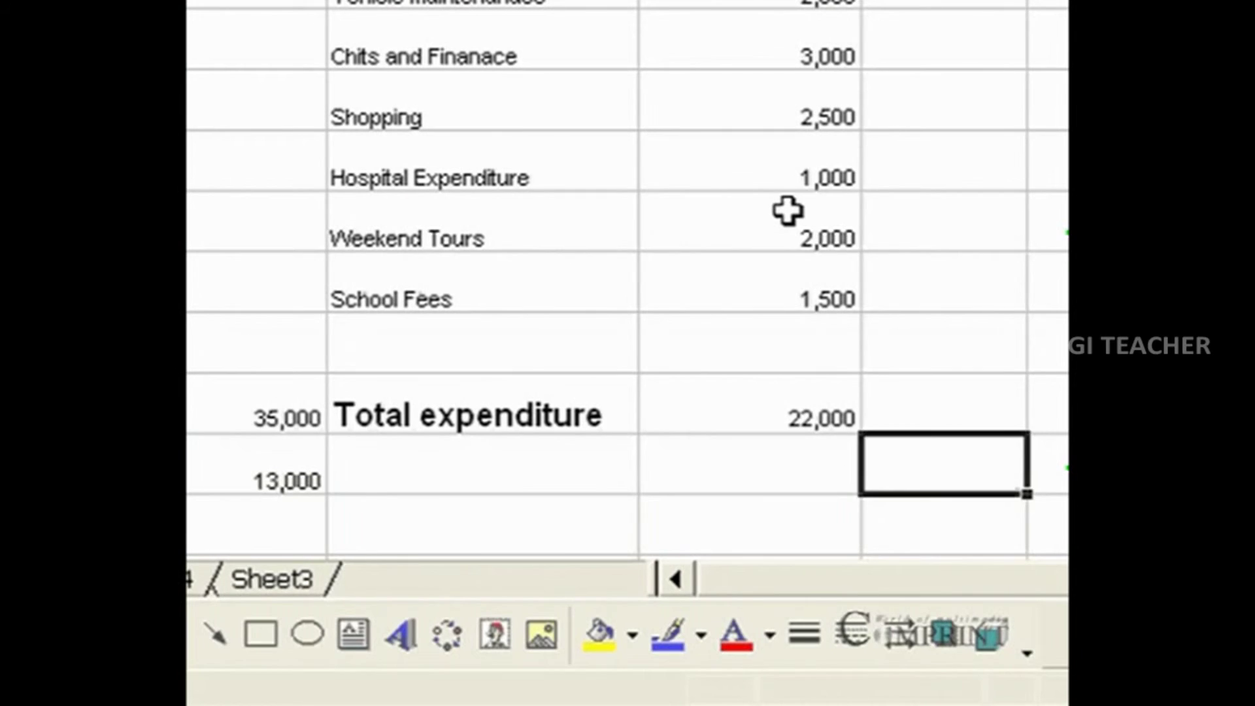
Step: Change the Weekend Tours amount in E12 to 3,000
left_click(787, 210)
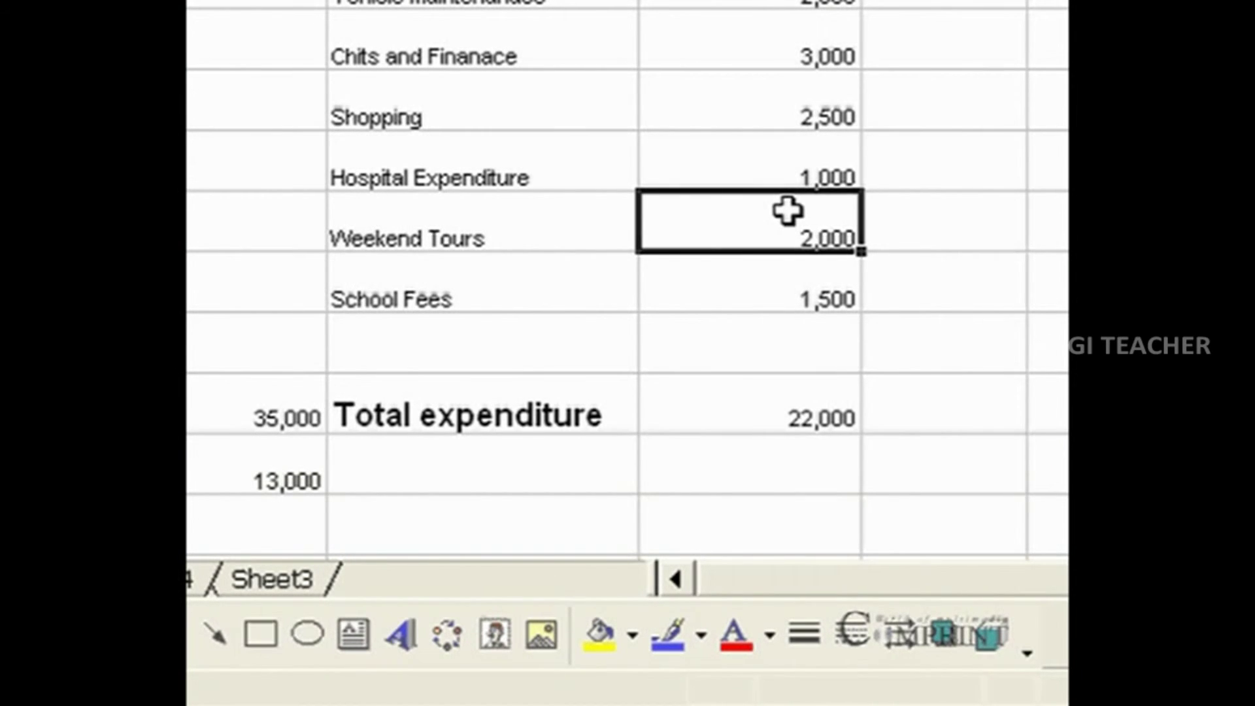
type("3,000")
key("Return")
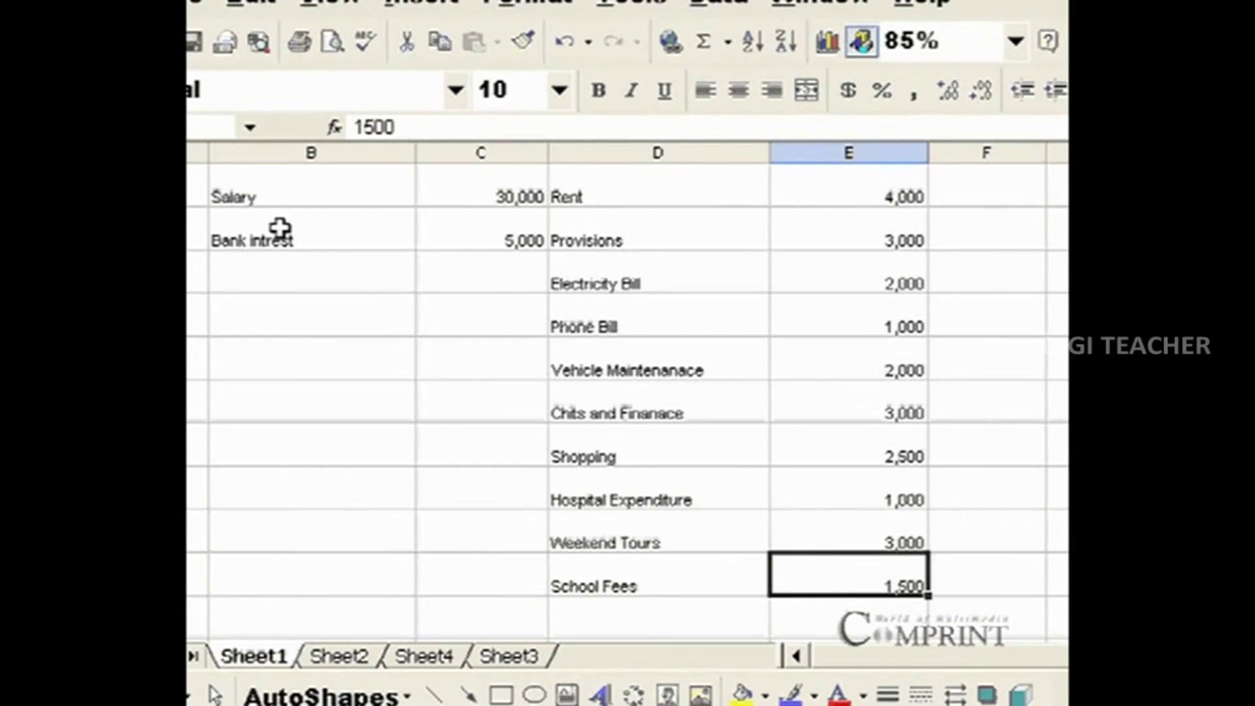
Step: Select the empty income row below Bank intrest for the bonus entry
scroll(251, 264, "up", 1)
left_click(303, 422)
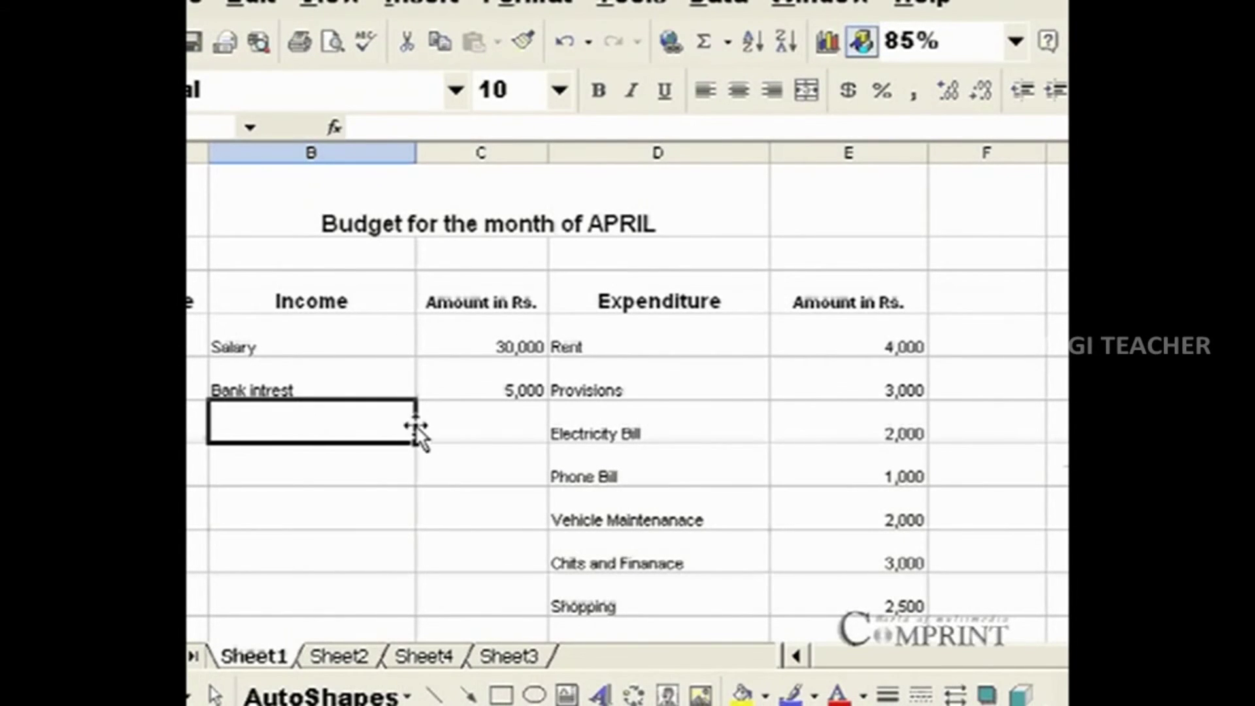
scroll(506, 425, "down", 2)
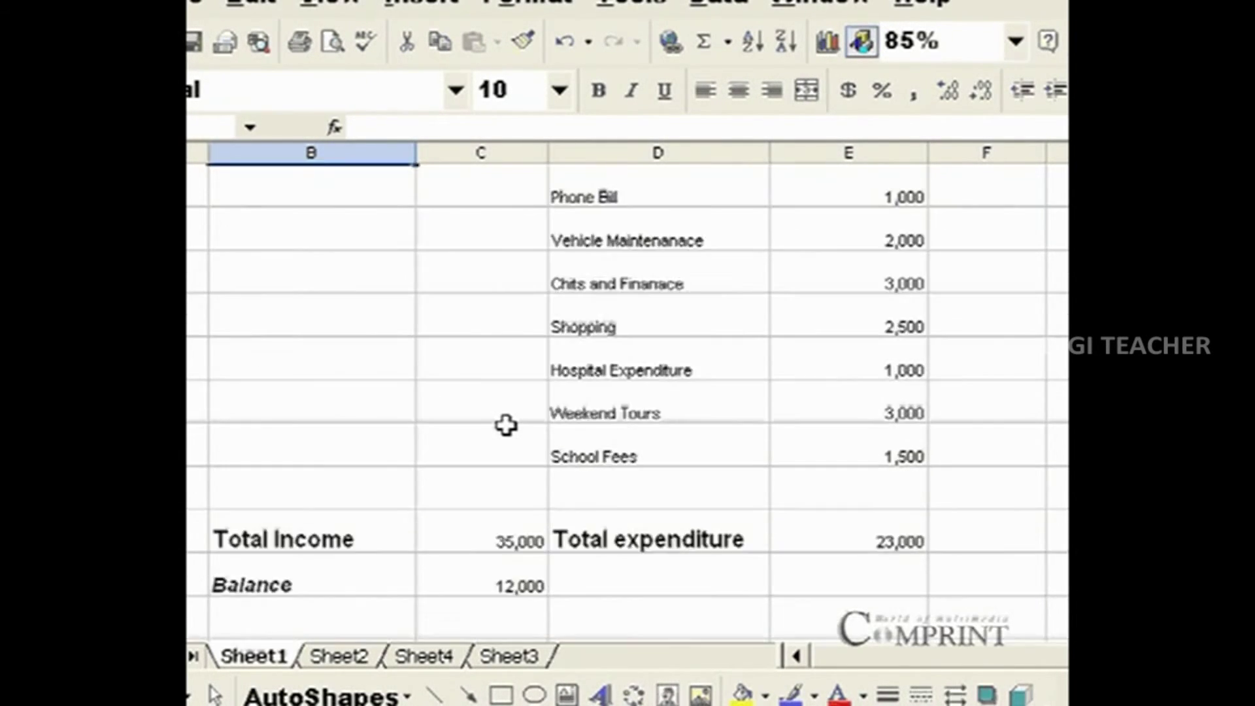
scroll(506, 425, "down", 2)
scroll(506, 425, "up", 4)
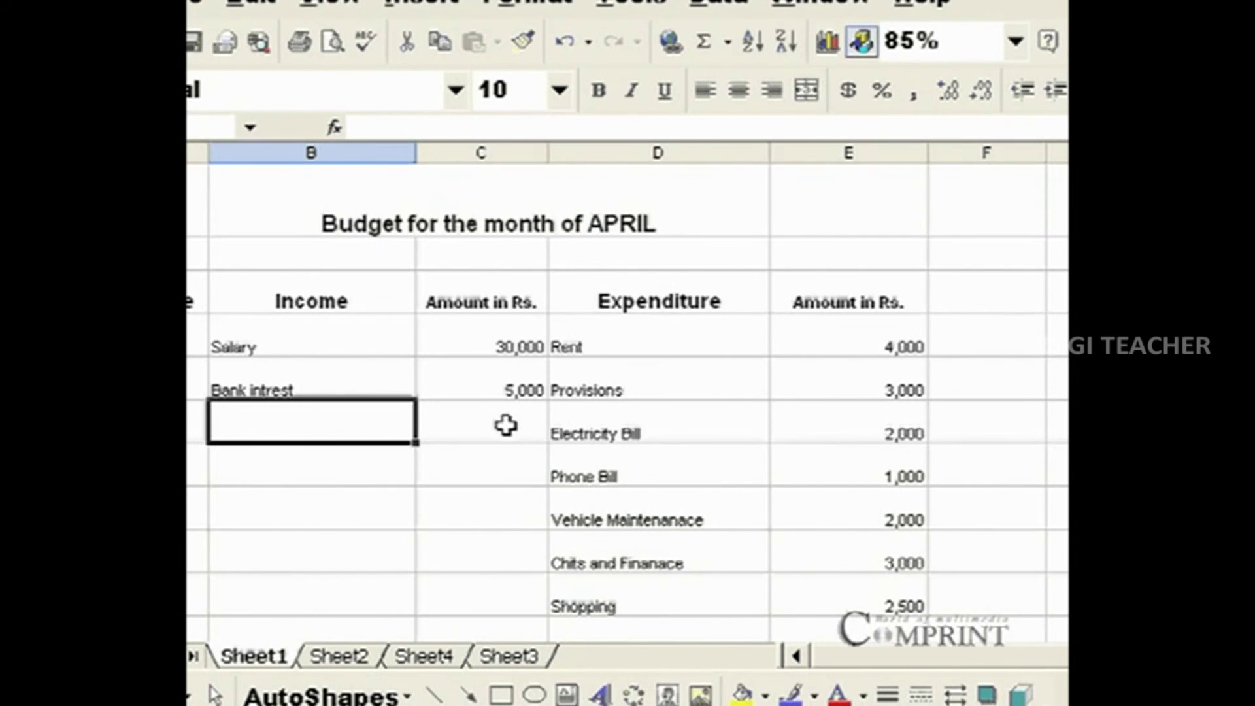
scroll(560, 540, "up", 1)
scroll(560, 541, "up", 1)
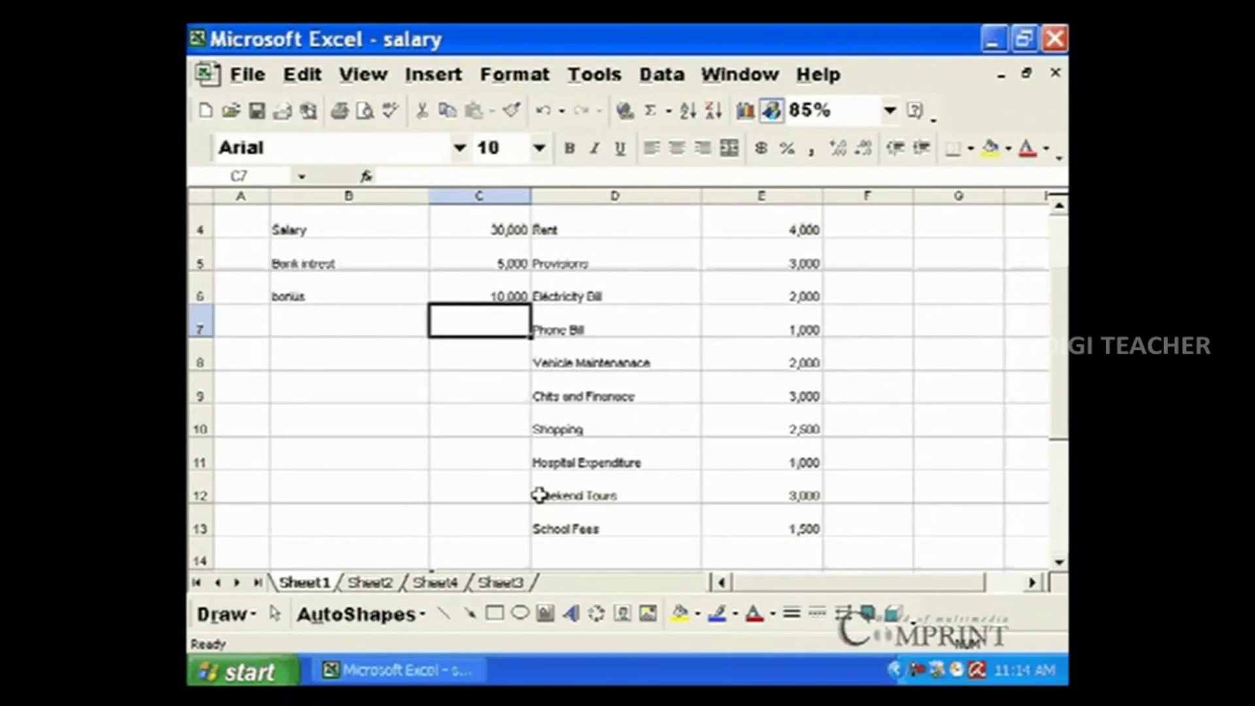
scroll(537, 492, "up", 1)
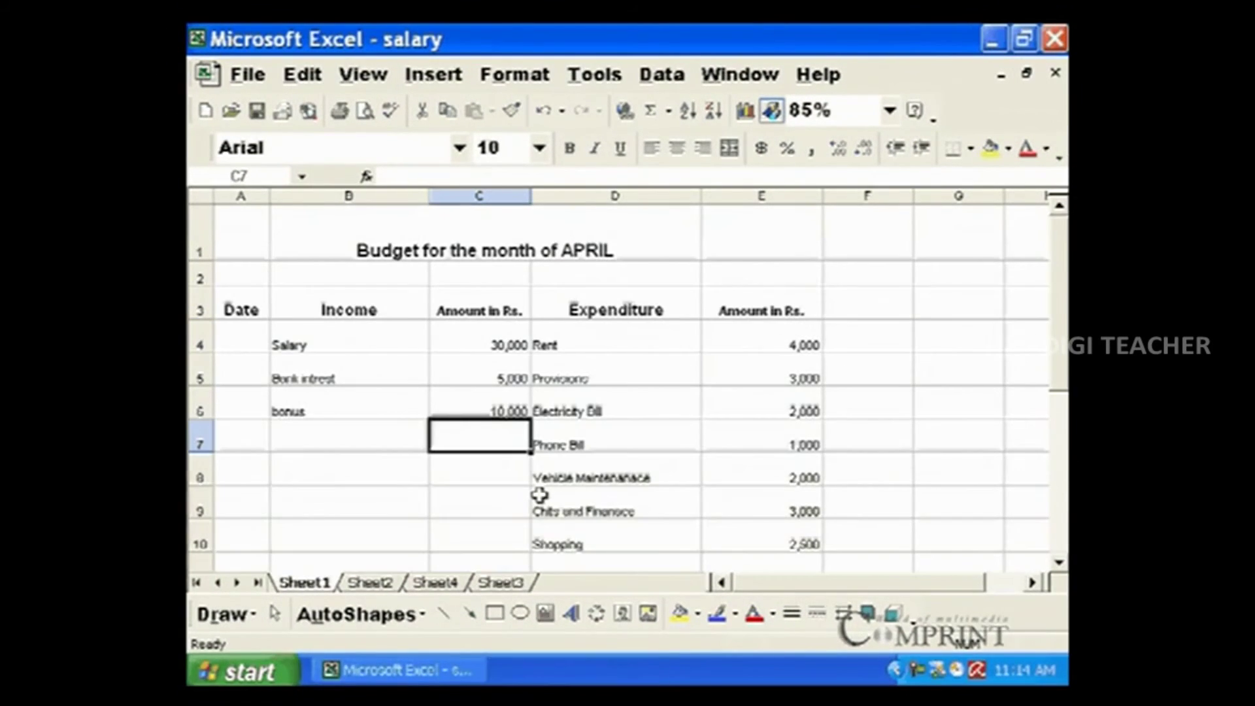
Step: Enter 5000 as the Bonus in C6, then verify Total Income 40,000 and Balance 17,000
left_click(499, 406)
type("5000")
key("Return")
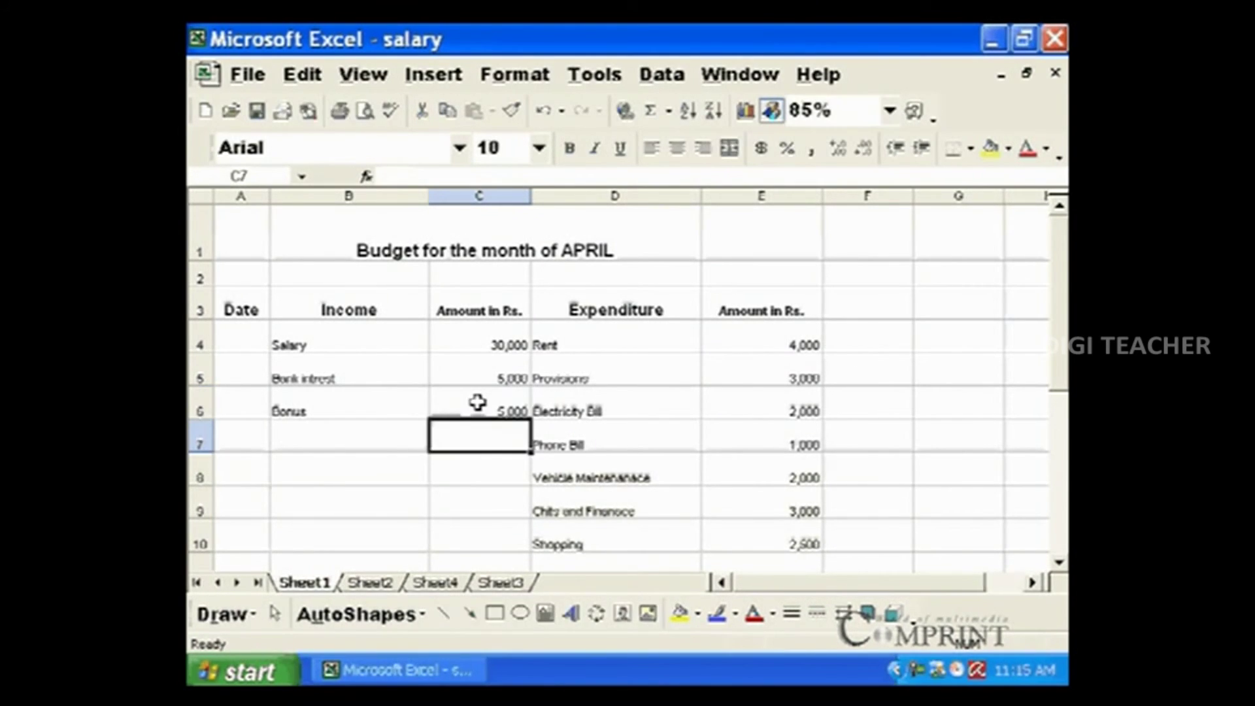
scroll(477, 402, "down", 2)
left_click(502, 497)
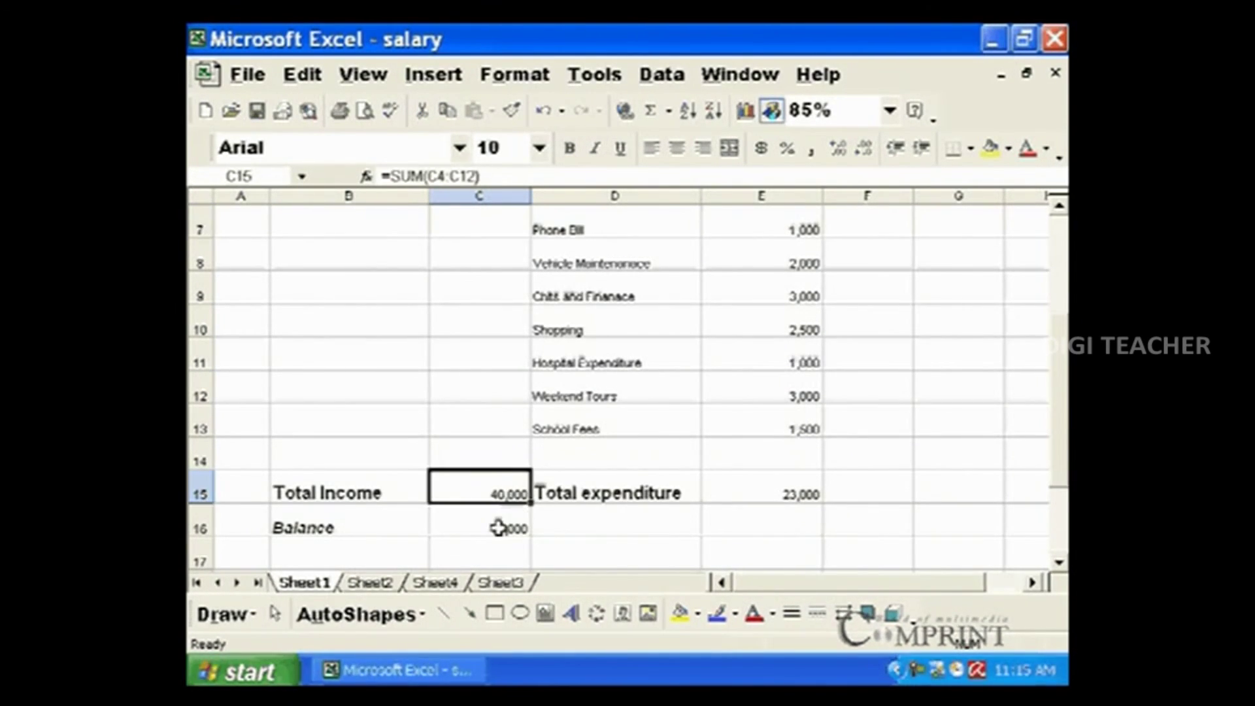
left_click(498, 527)
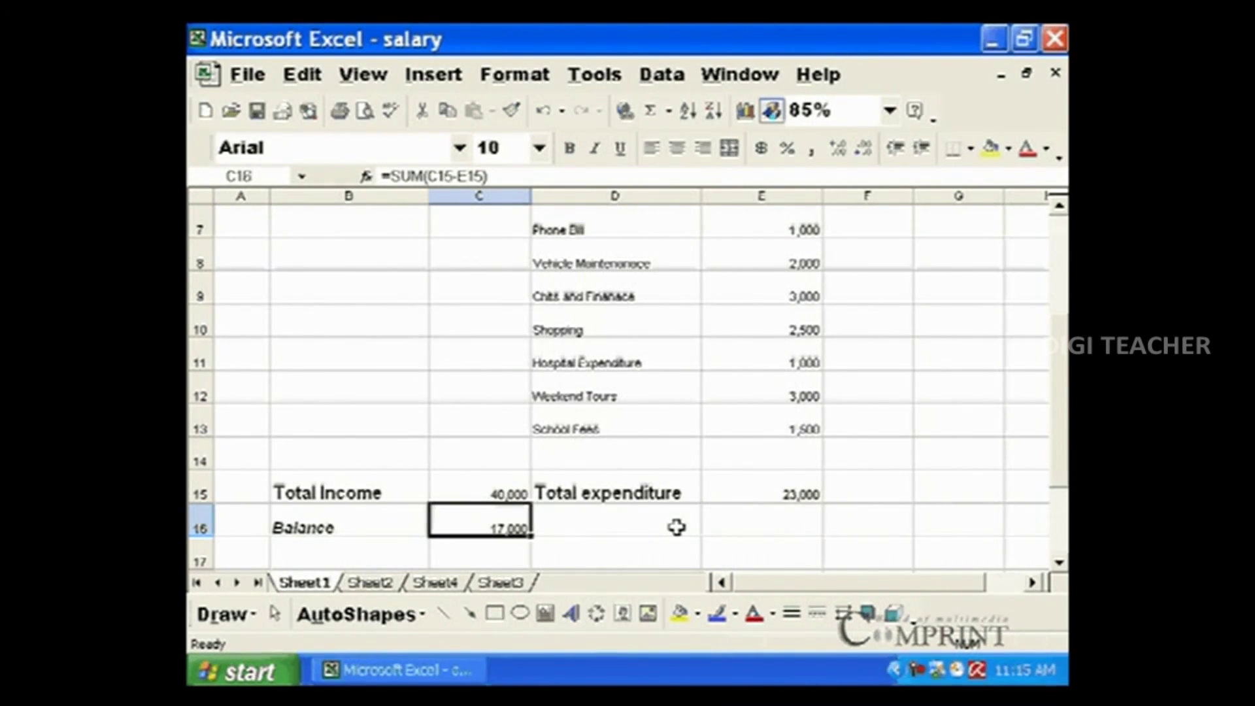